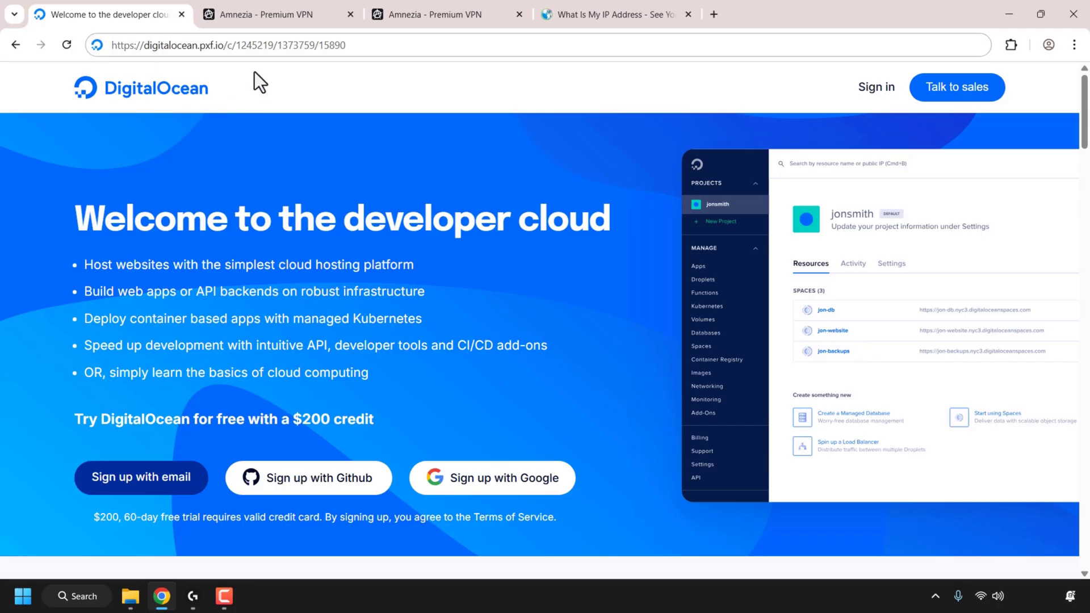
Step: Check the Amnezia Premium page and the current public IP location before returning to DigitalOcean
left_click(319, 18)
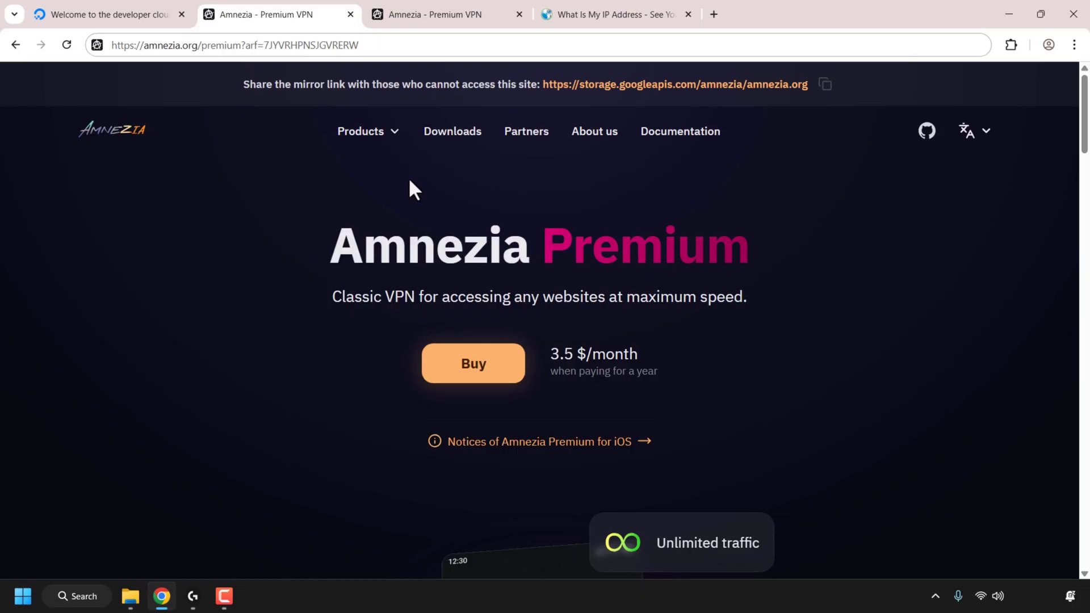
left_click(601, 20)
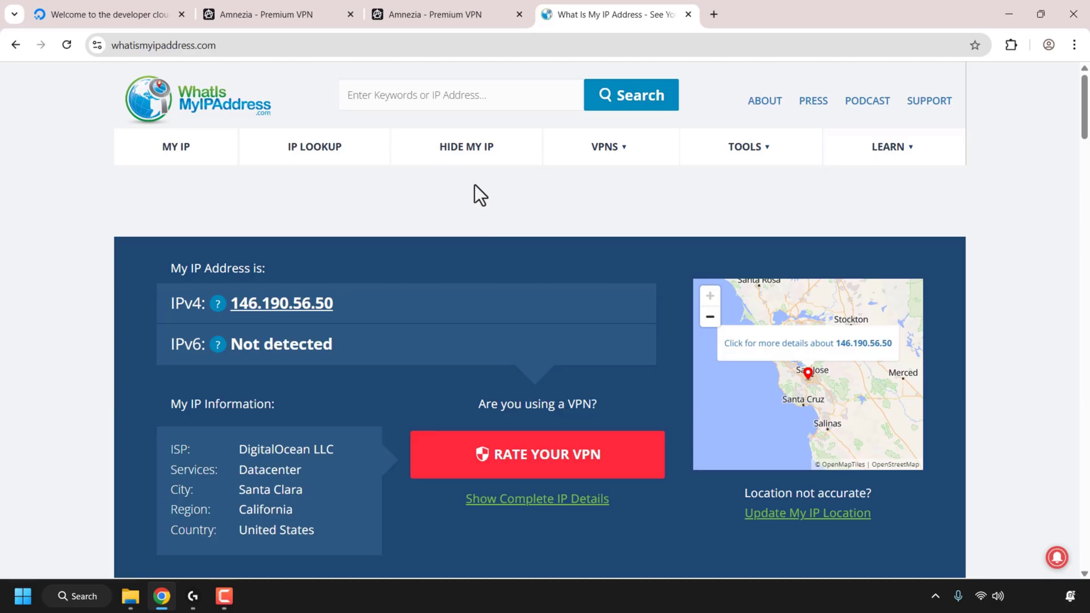
left_click(153, 18)
Step: Reload the DigitalOcean link, sign in, and bring up the Create resources menu
left_click(378, 46)
left_click(379, 46)
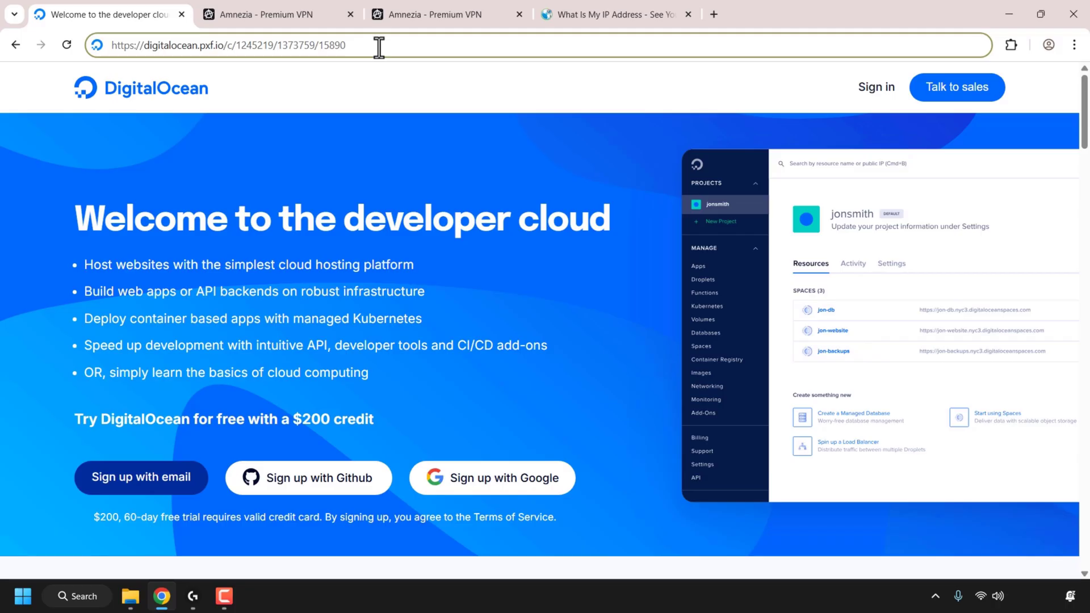
key("Return")
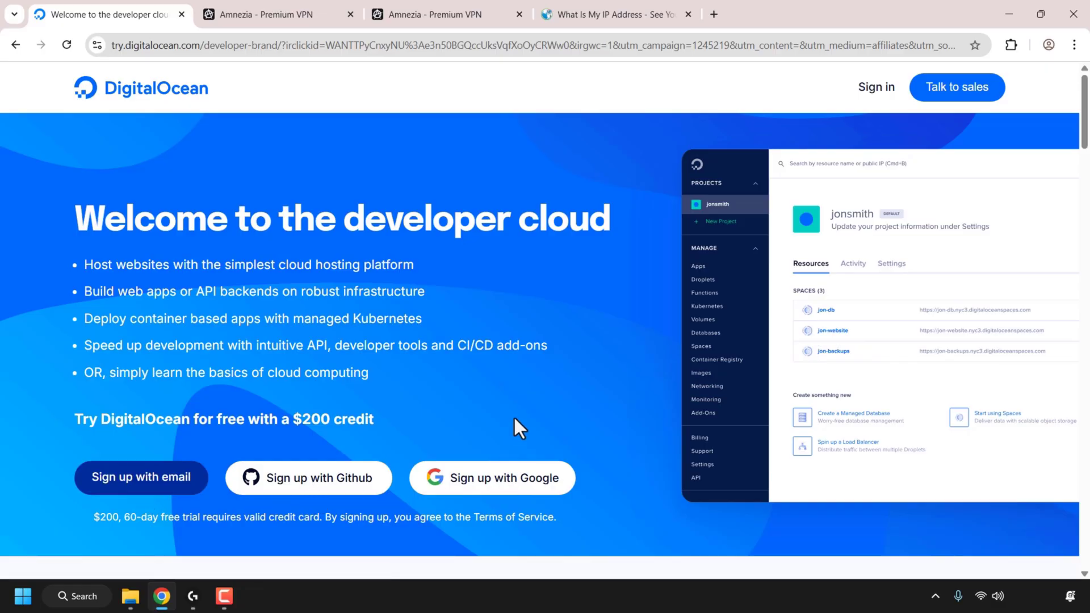
left_click(879, 95)
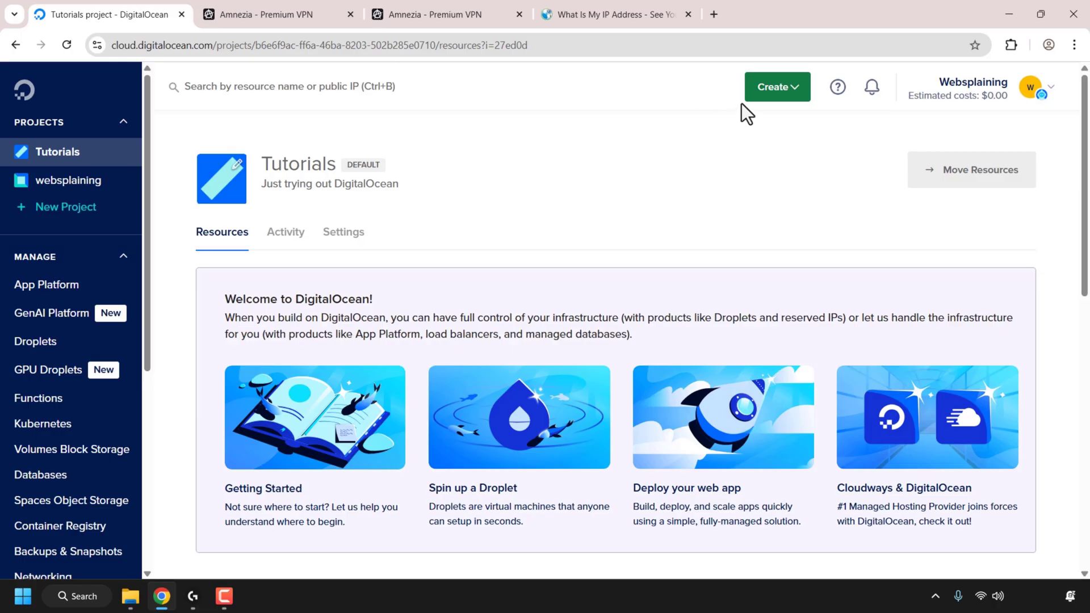
left_click(784, 91)
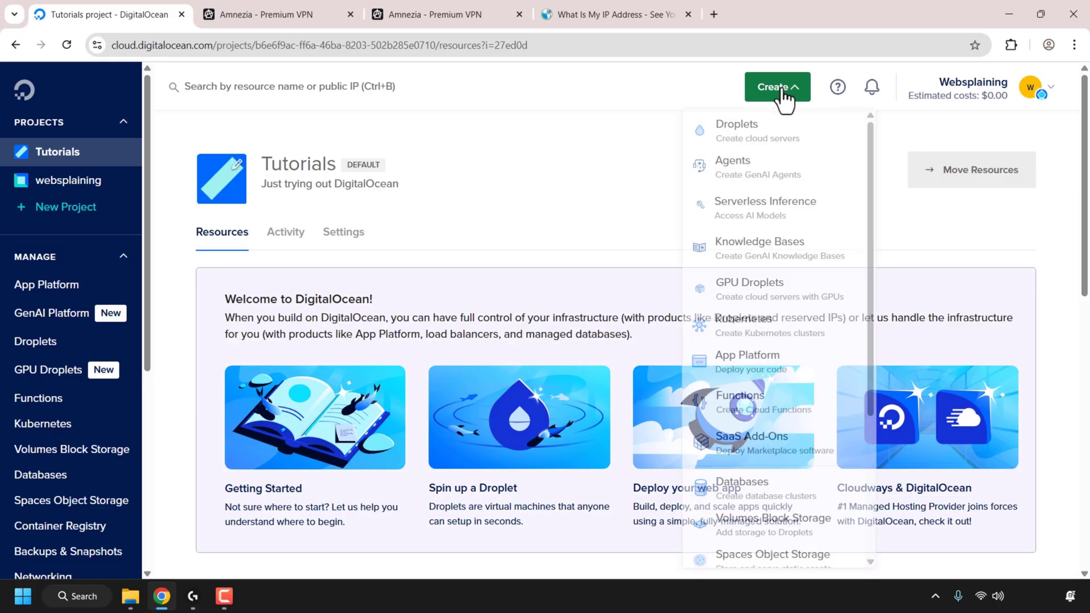
Step: Begin a new droplet with the Singapore region and the Ubuntu 24.04 (LTS) x64 image
left_click(780, 149)
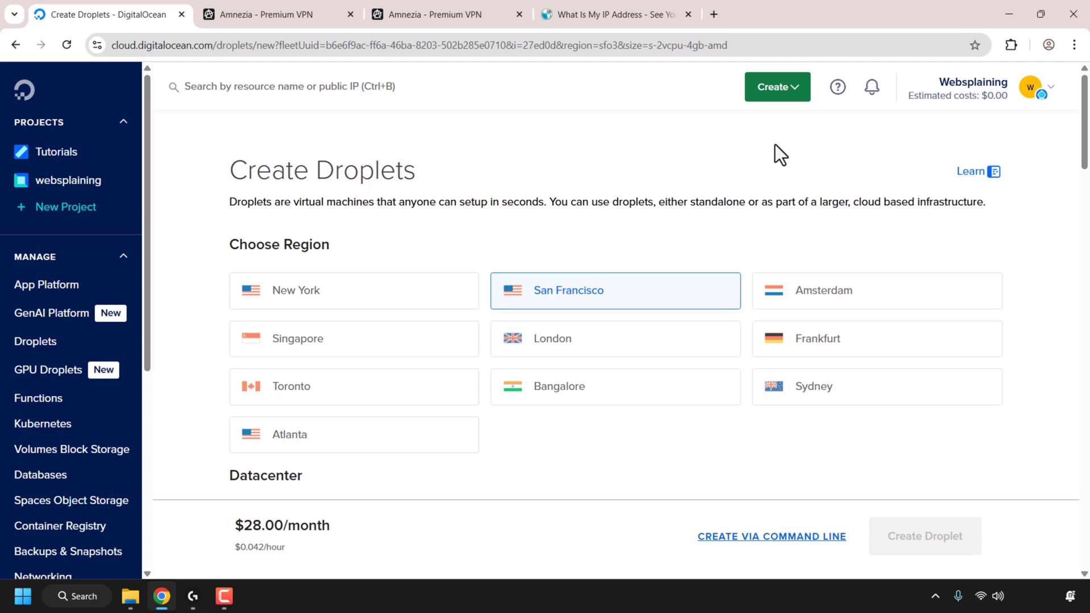
left_click(366, 356)
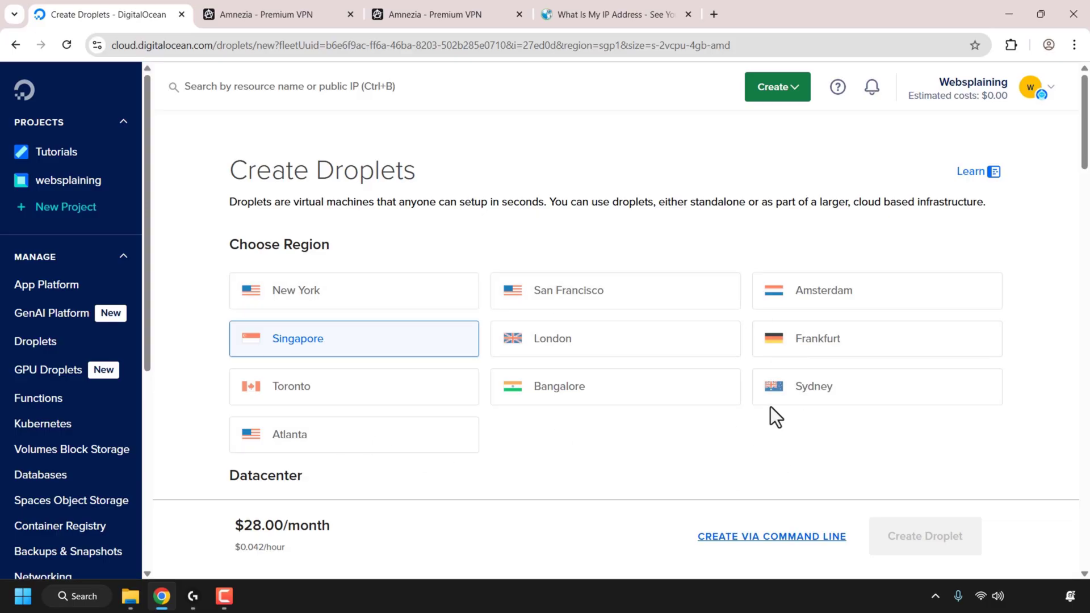
left_click_drag(1086, 164, 1086, 188)
scroll(447, 194, "down", 7)
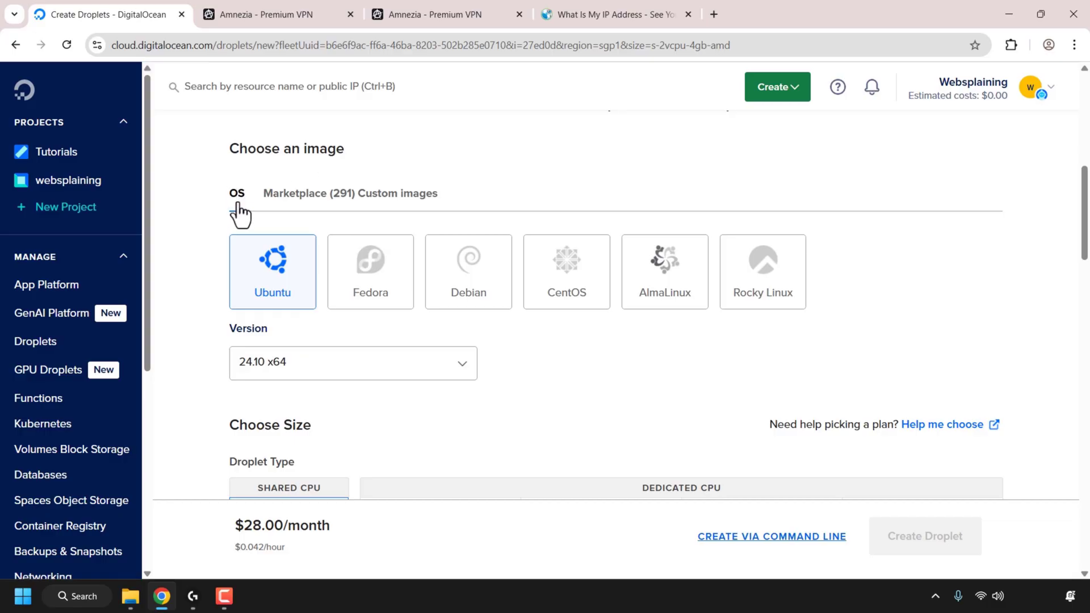
left_click(297, 285)
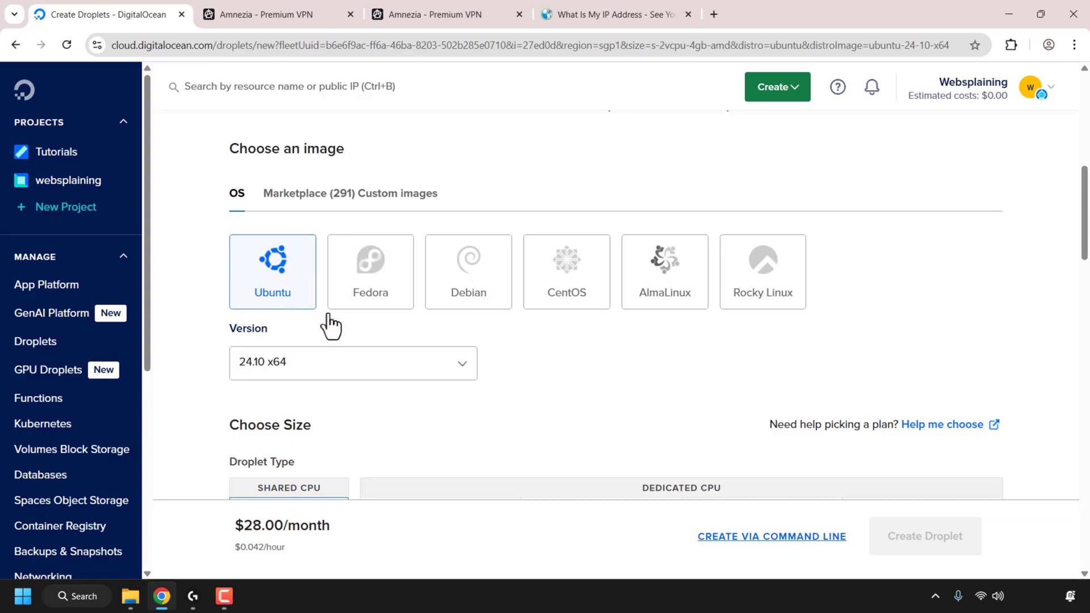
left_click(459, 369)
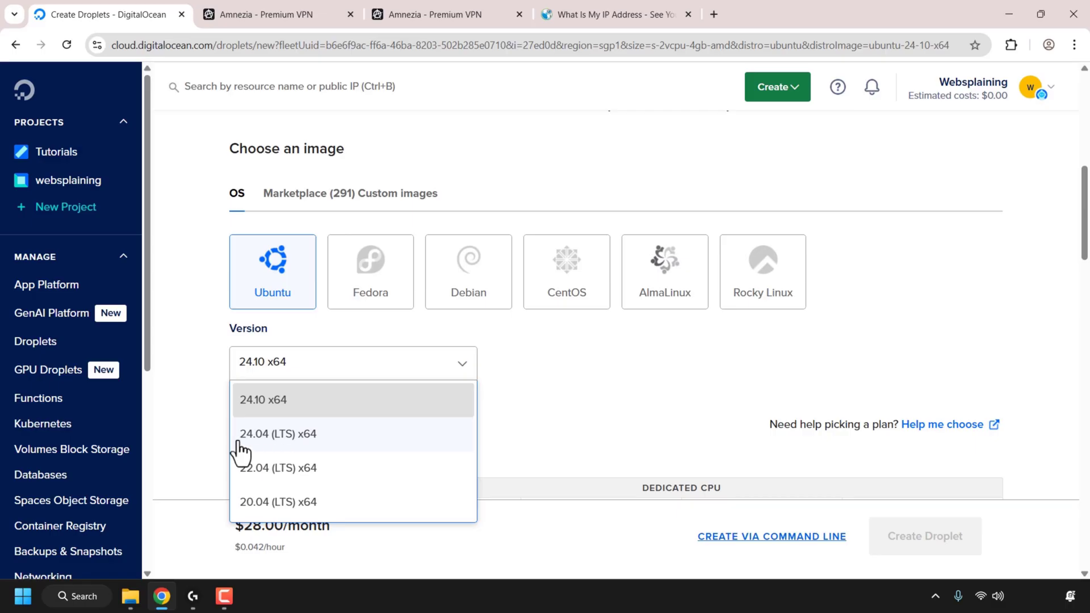
left_click(341, 452)
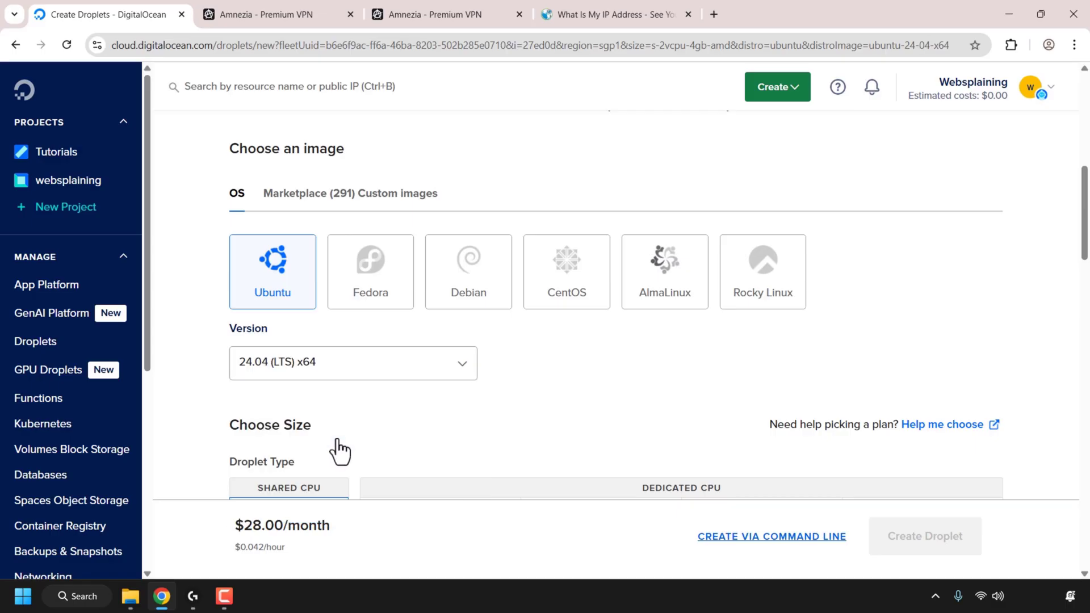
scroll(1087, 215, "down", 5)
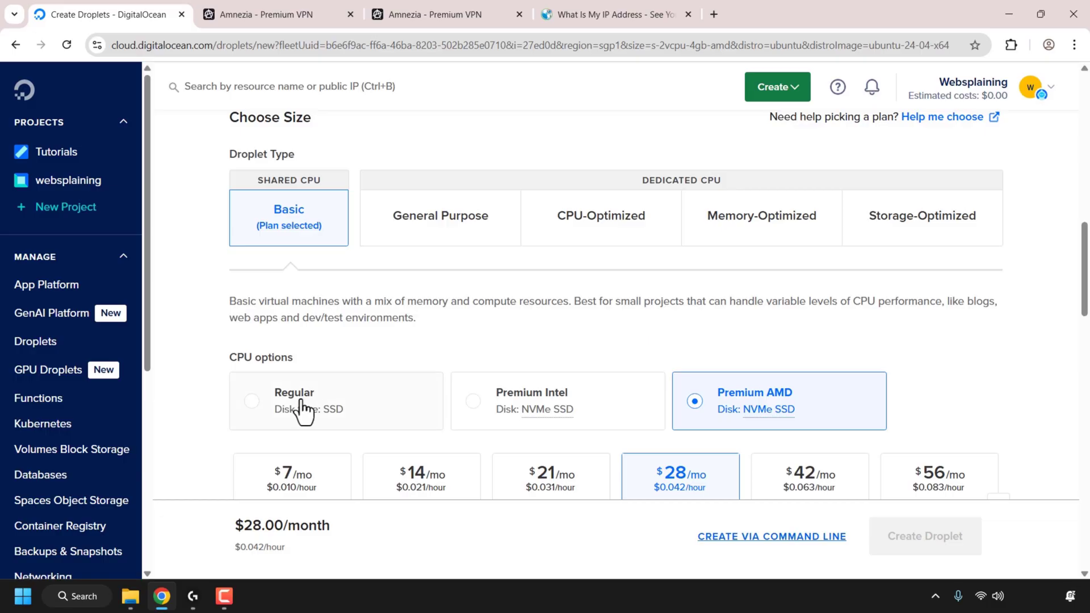
Step: Choose Regular SSD CPU and the $12/mo plan with 2 GB, 1 CPU and 50 GB disk
left_click(256, 419)
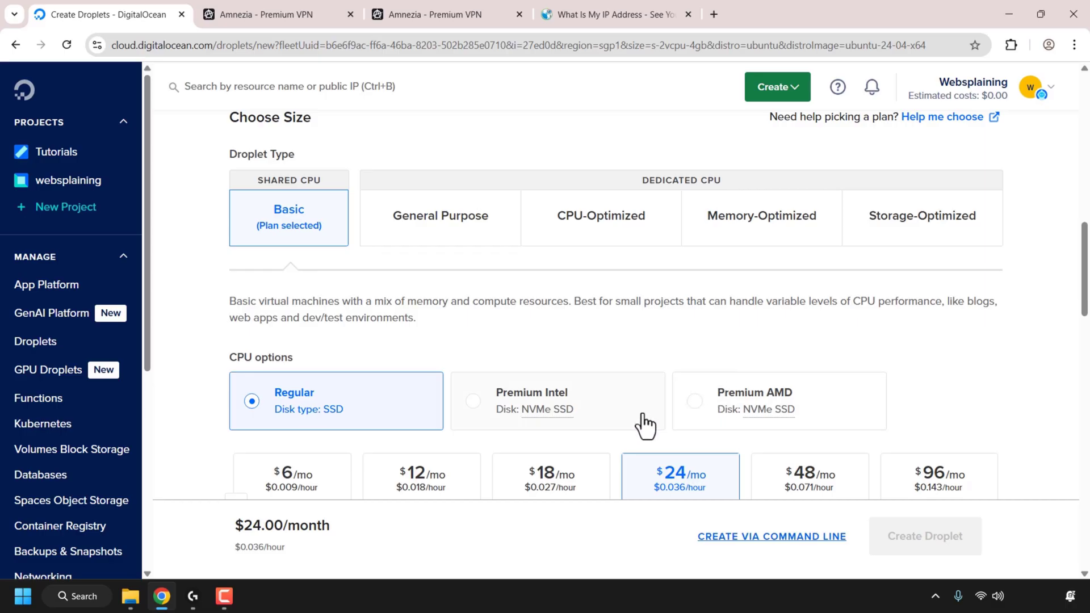
left_click_drag(1086, 287, 1086, 340)
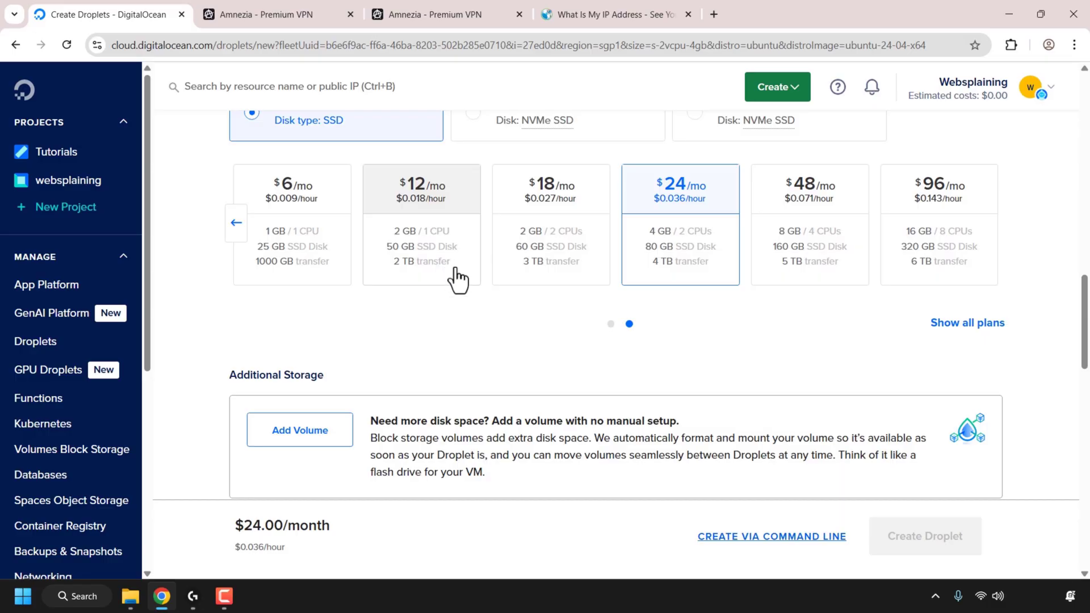
left_click(452, 223)
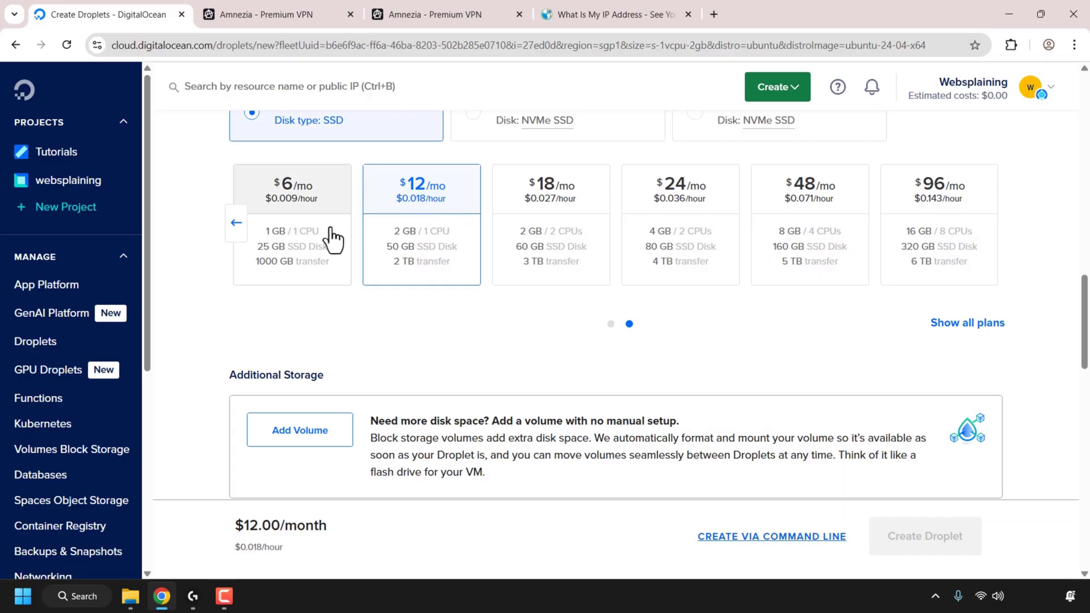
left_click_drag(1086, 342, 1087, 445)
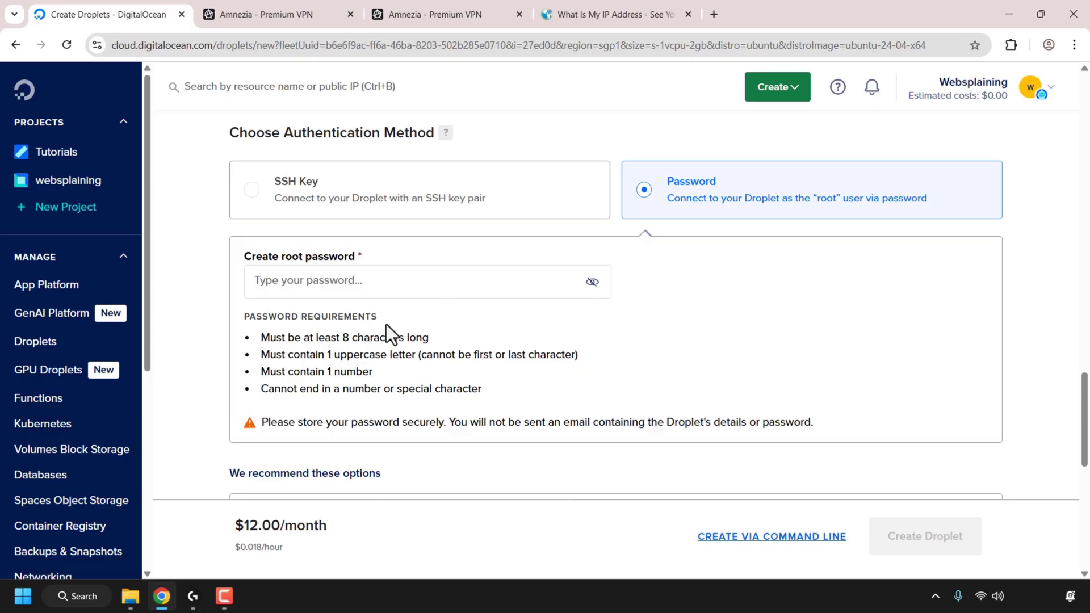
Step: Paste the root password, set the hostname to amnezia-vpn, and create the droplet
left_click(429, 289)
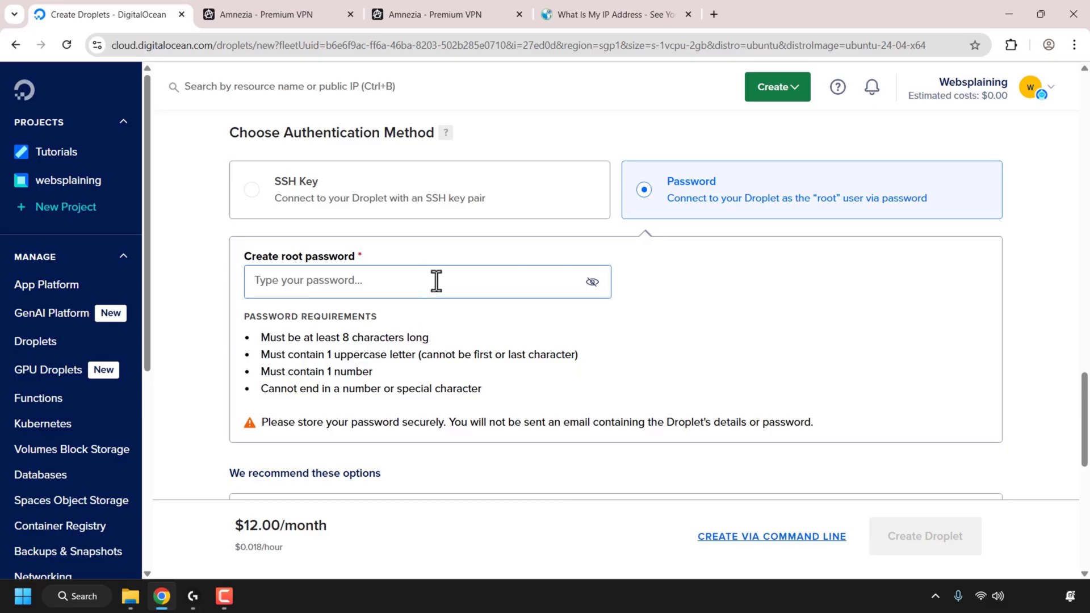
key("ctrl+v")
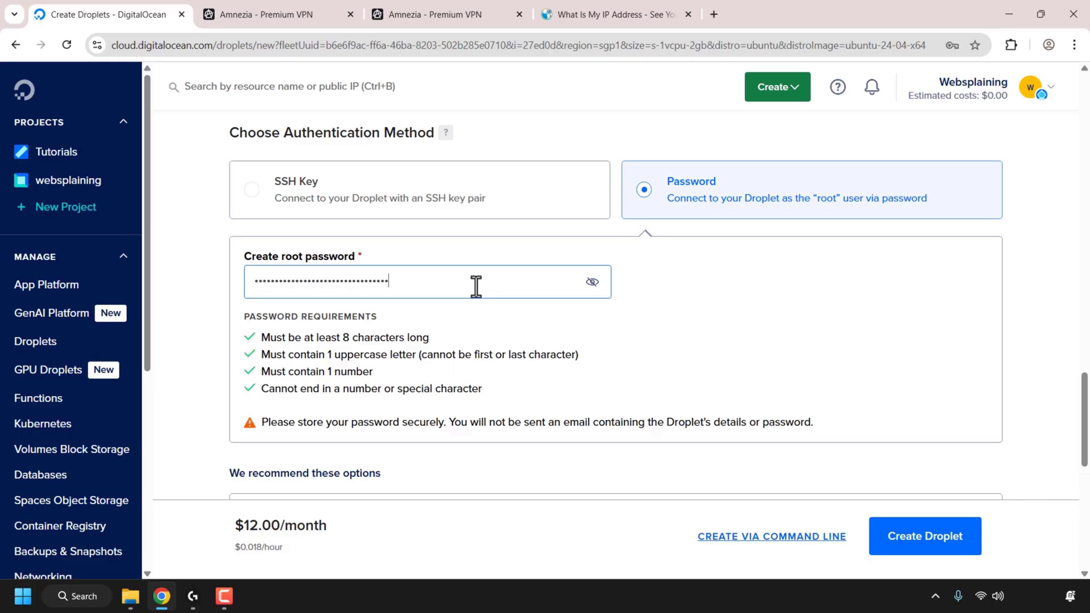
left_click_drag(1085, 397, 1087, 511)
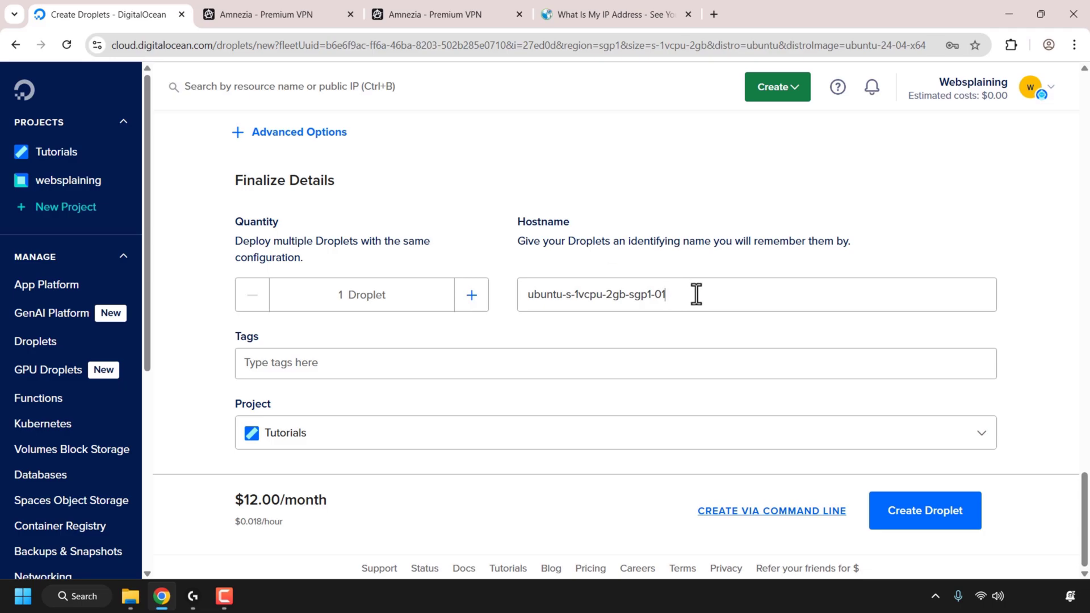
key("BackSpace")
key("BackSpace")
key("BackSpace")
key("BackSpace")
key("BackSpace")
key("BackSpace")
key("BackSpace")
key("BackSpace")
key("BackSpace")
key("BackSpace")
key("BackSpace")
key("BackSpace")
key("BackSpace")
key("BackSpace")
key("BackSpace")
key("BackSpace")
key("BackSpace")
key("BackSpace")
key("BackSpace")
key("BackSpace")
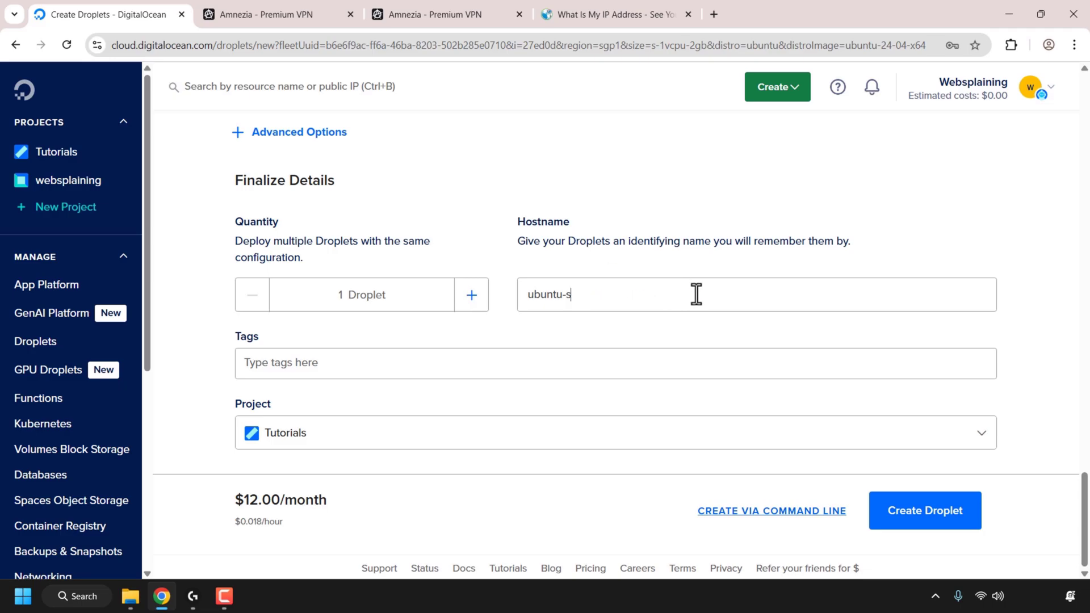
type("amnezia-vpn")
left_click(934, 525)
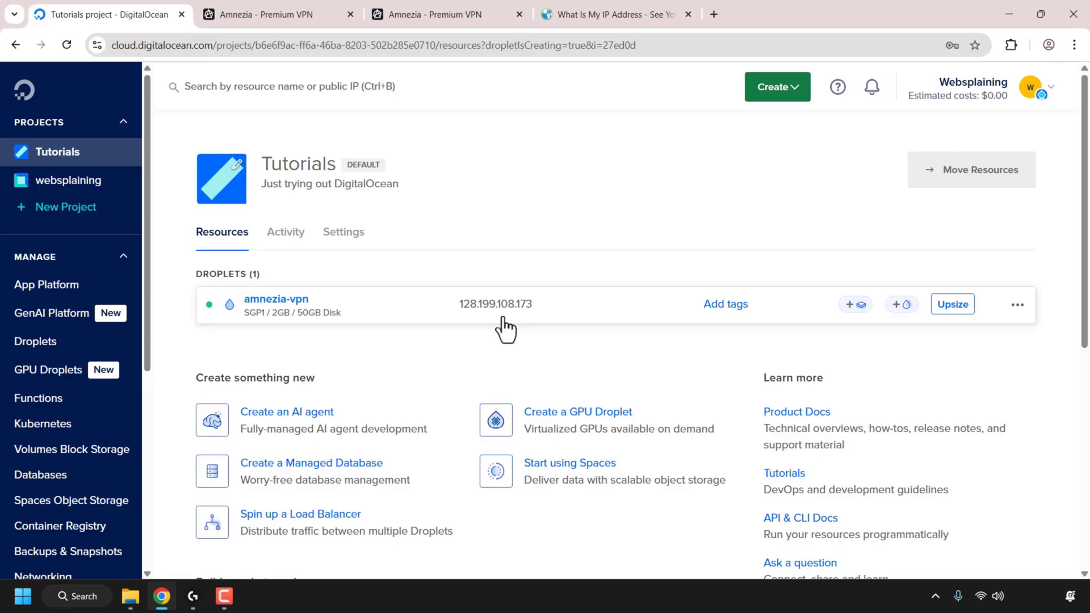
Step: Compare the Amnezia mirror page address, then reload amnezia.org/premium in Chrome
left_click(324, 17)
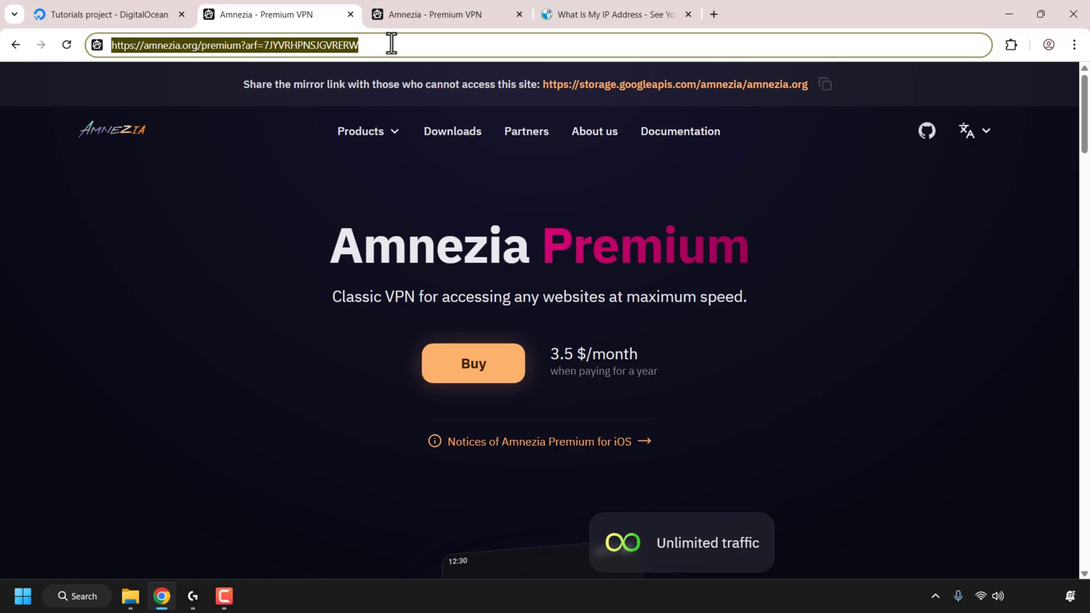
left_click(438, 198)
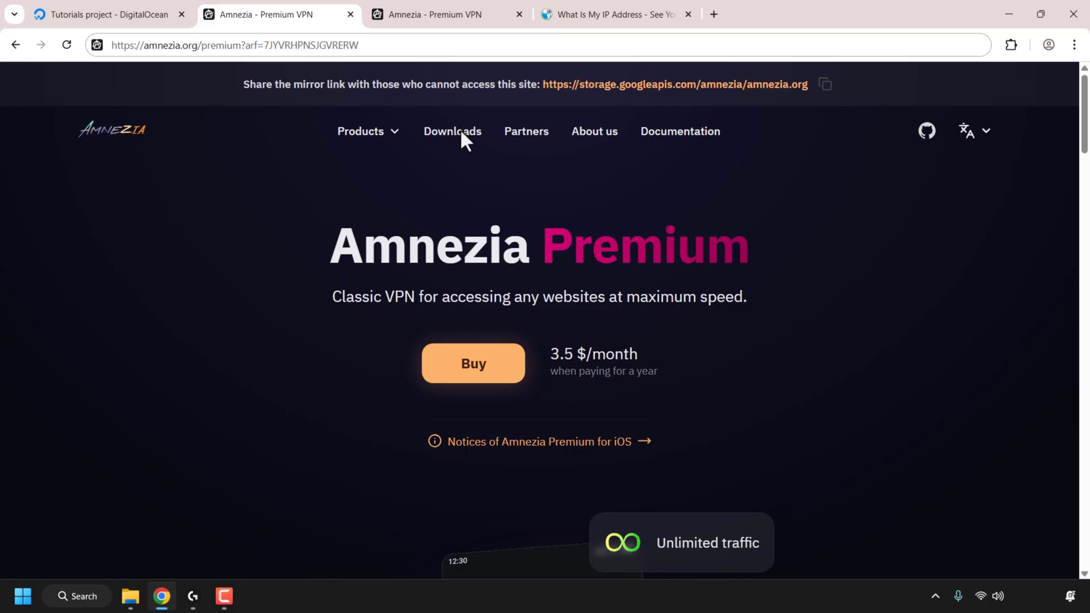
left_click(382, 48)
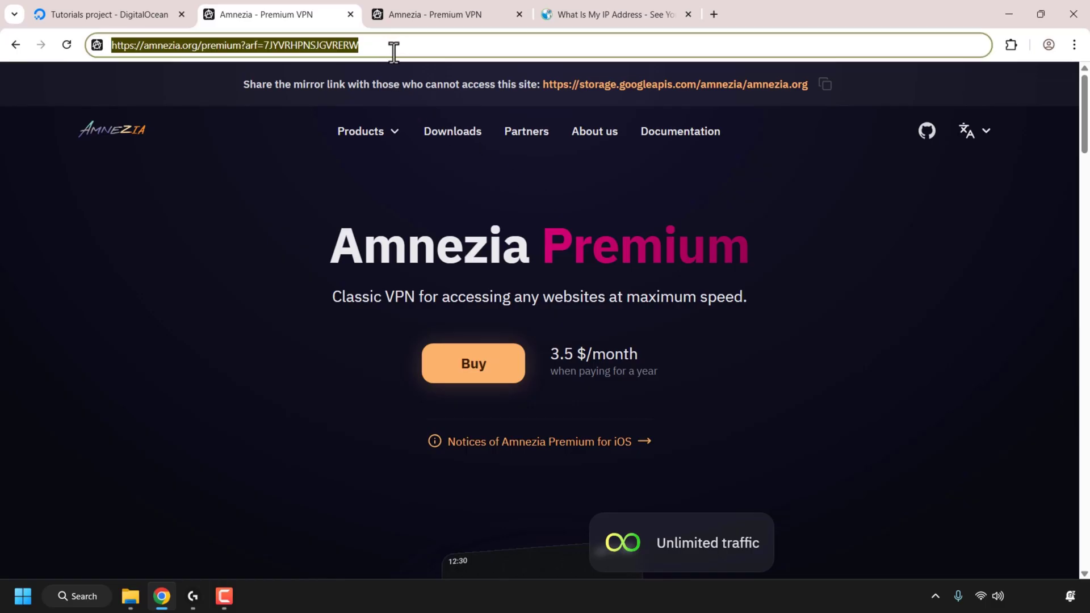
left_click(425, 15)
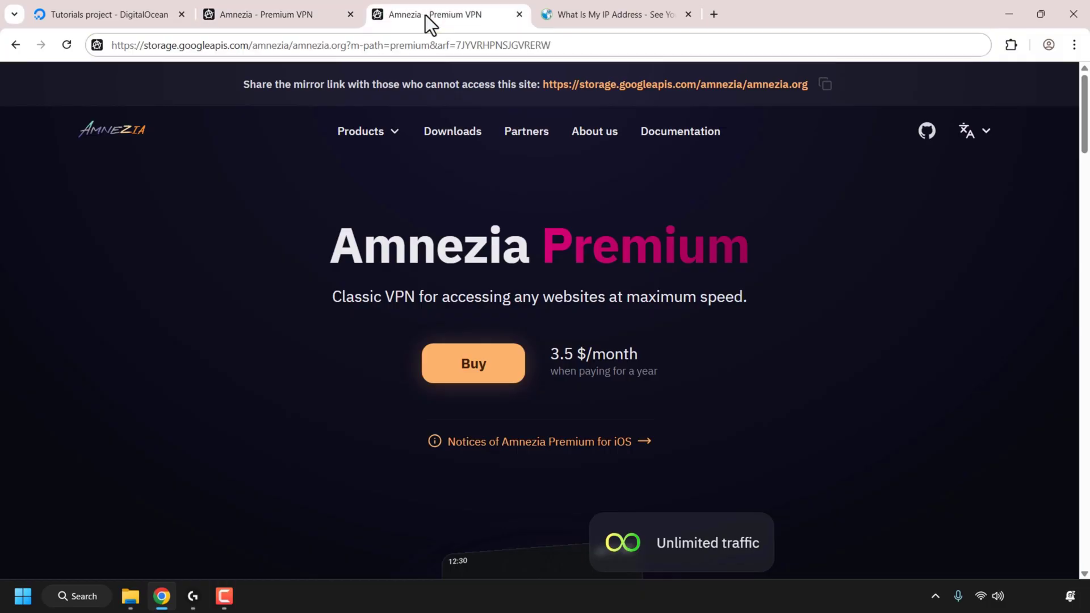
left_click(571, 50)
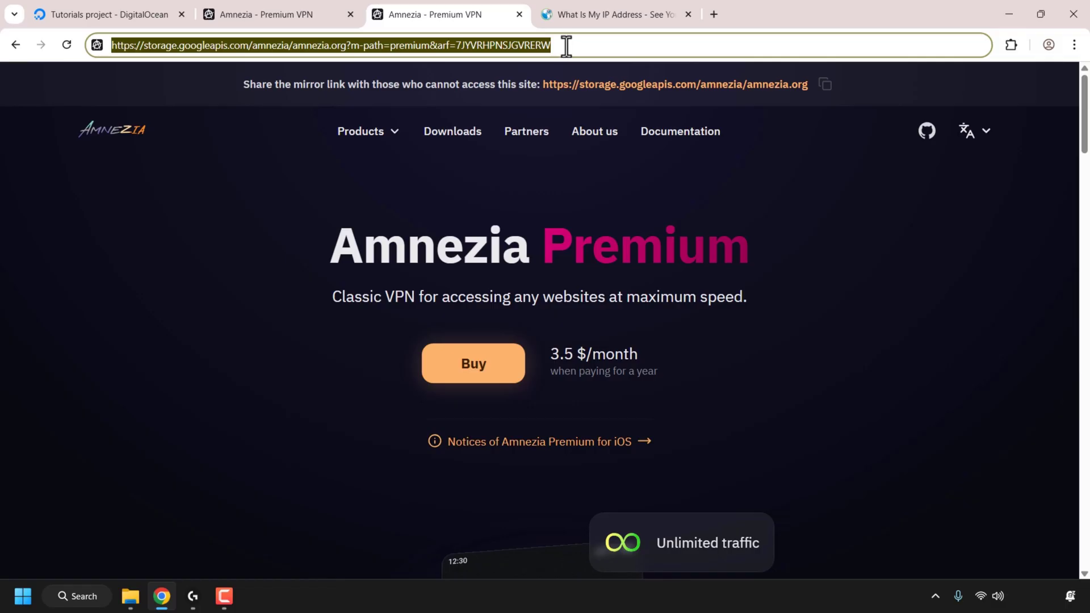
left_click(280, 7)
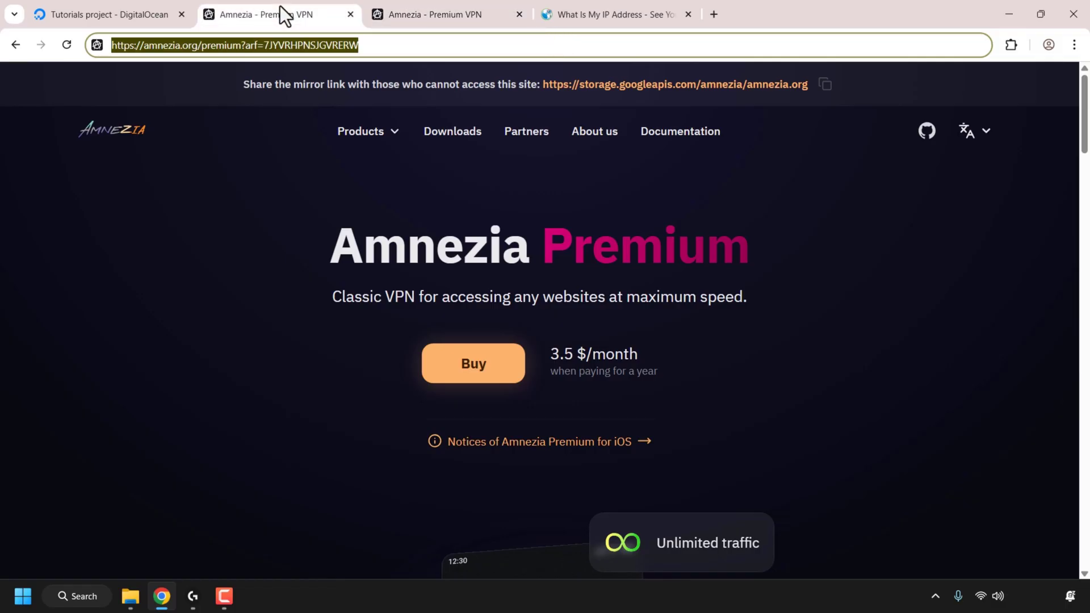
key("Return")
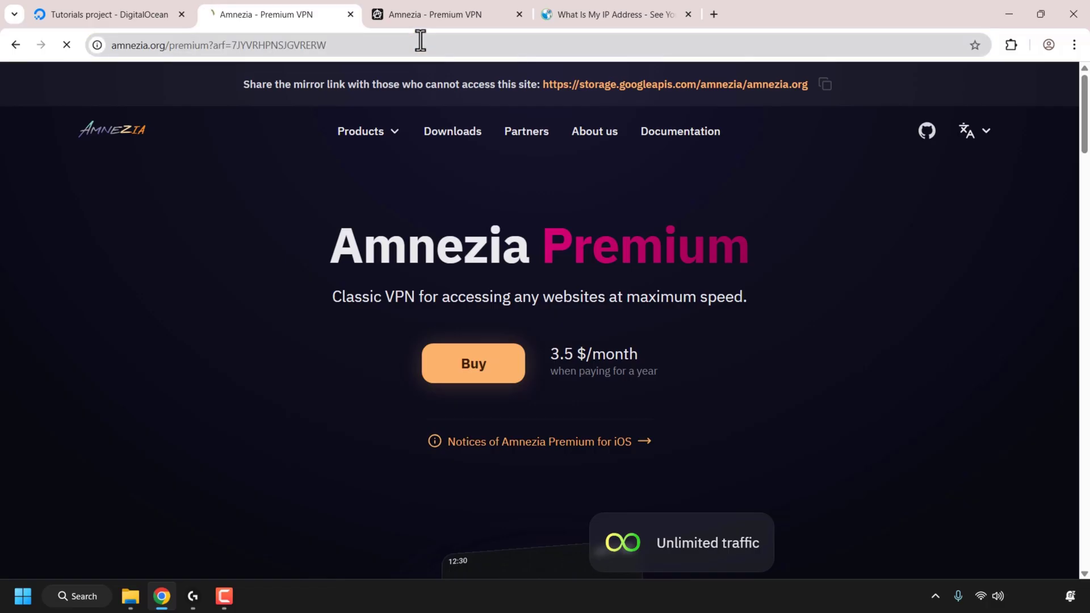
Step: Download the Windows AmneziaVPN 4.8.7.2 installer and run its setup through Next and Install
left_click(453, 143)
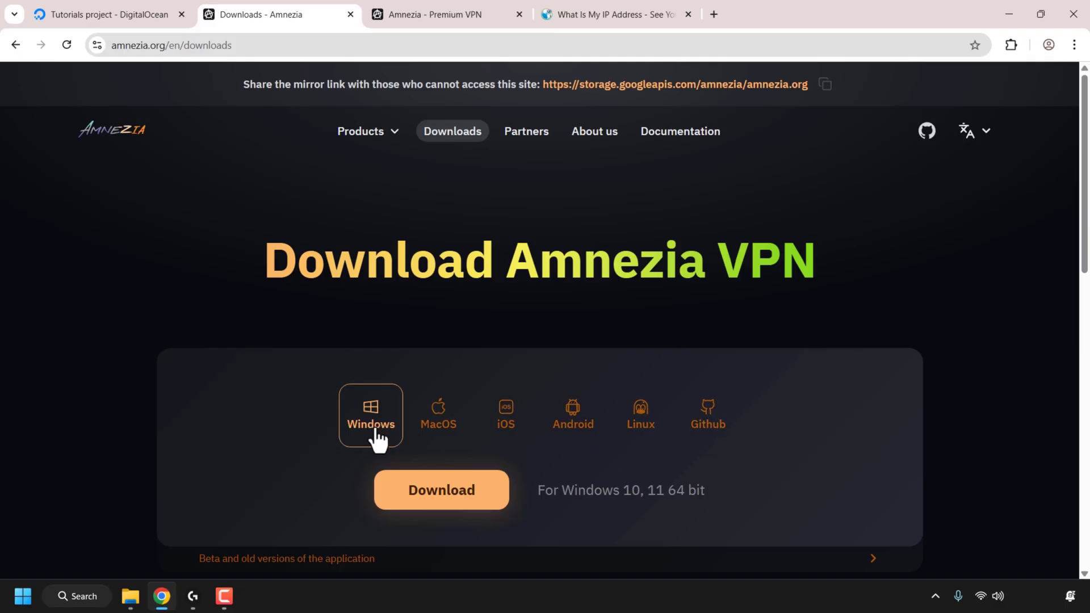
left_click(492, 496)
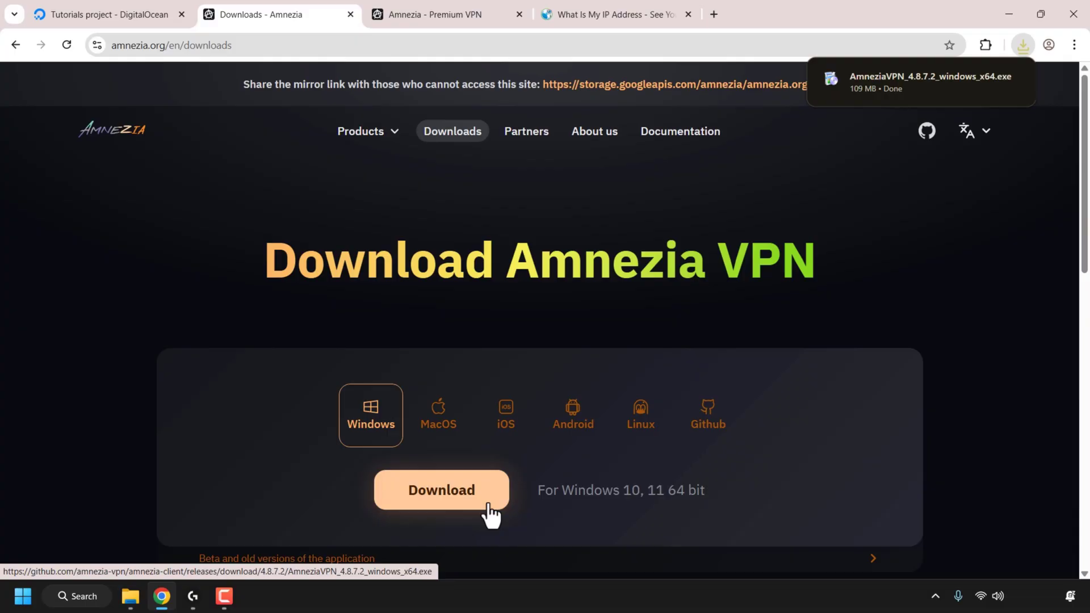
left_click(1023, 49)
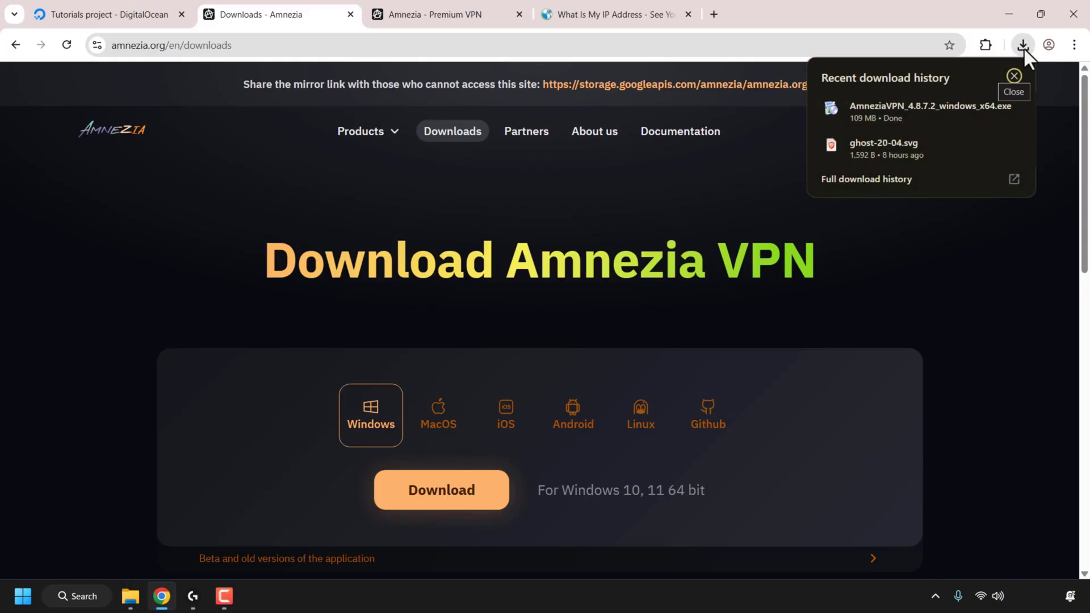
left_click(942, 119)
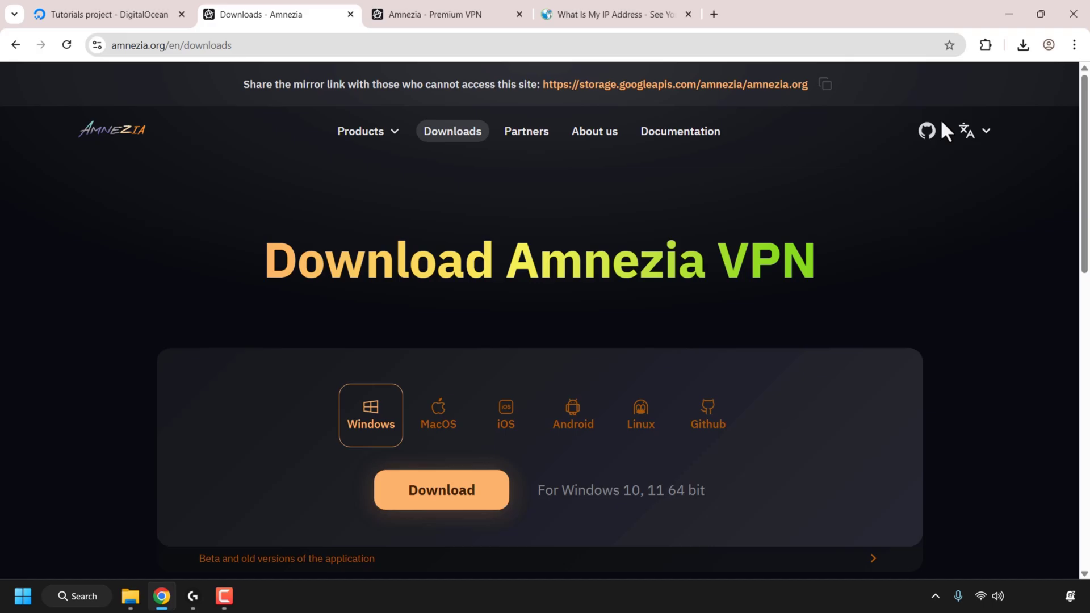
left_click(658, 402)
left_click(659, 402)
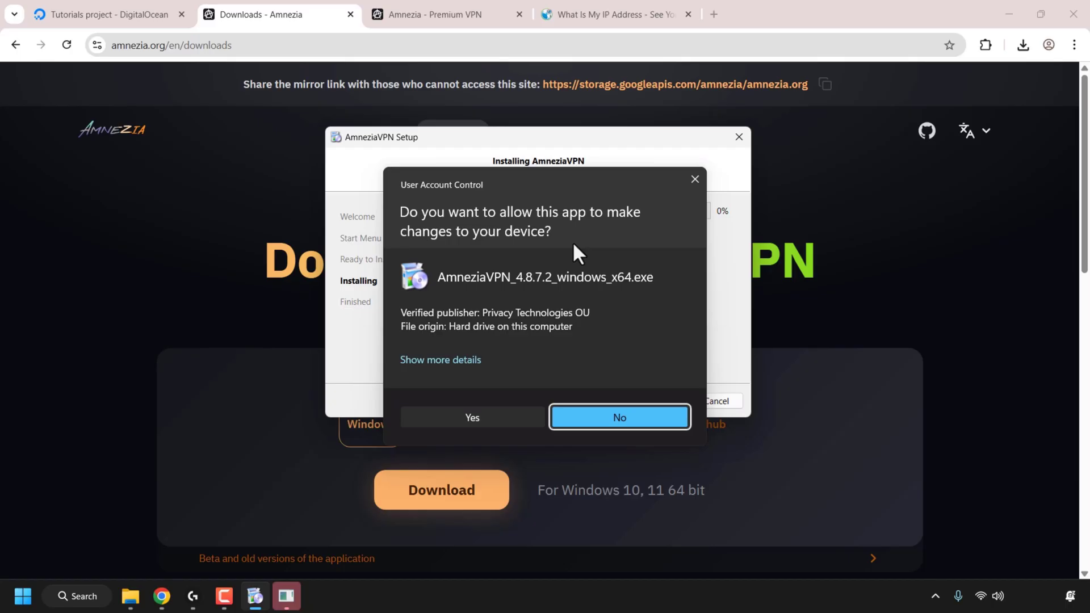
Step: Approve the User Account Control prompt and launch the installed AmneziaVPN app
left_click(516, 419)
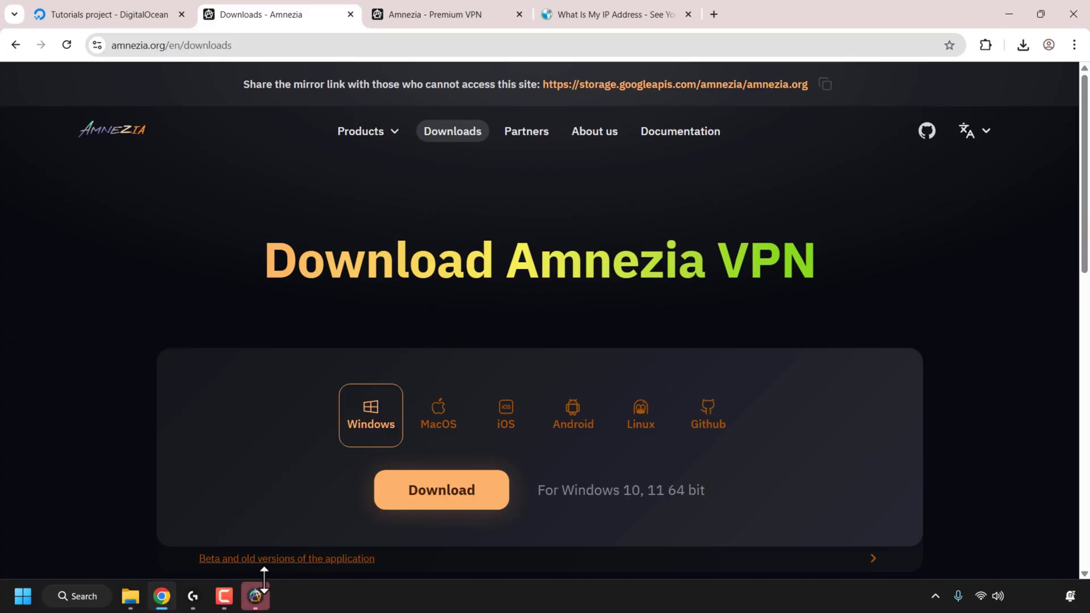
left_click(255, 596)
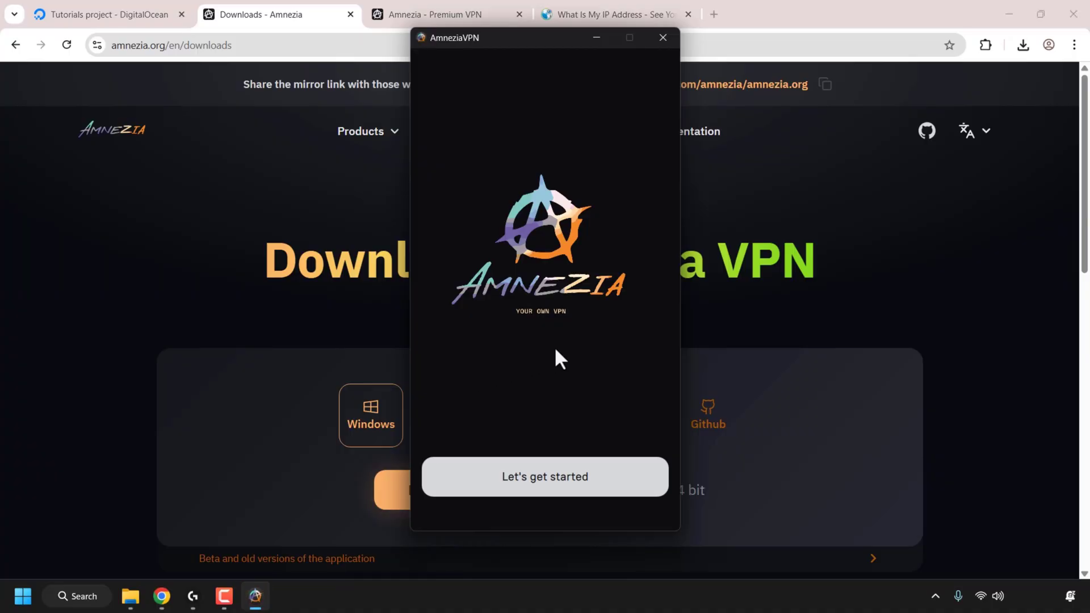
Step: Start AmneziaVPN setup with Self-hosted VPN, and return to the DigitalOcean project for the droplet IP
left_click(564, 491)
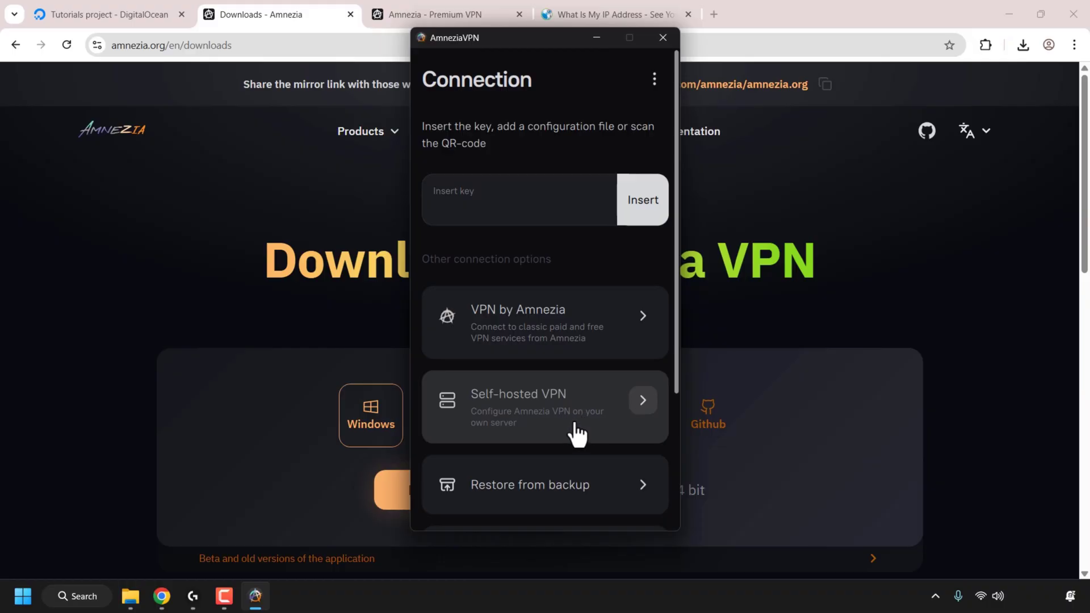
left_click(623, 405)
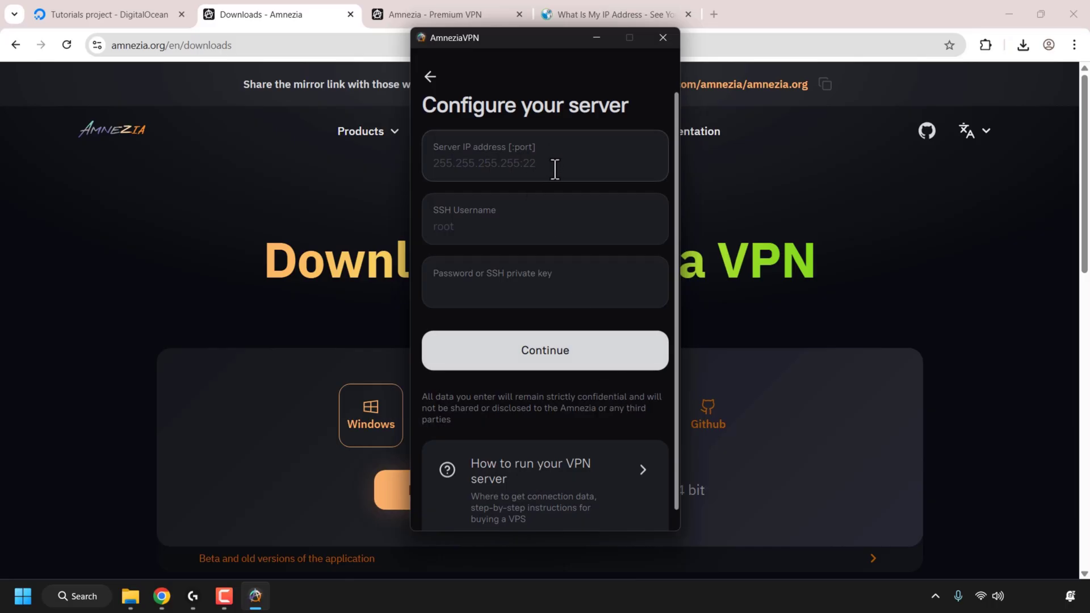
left_click(128, 15)
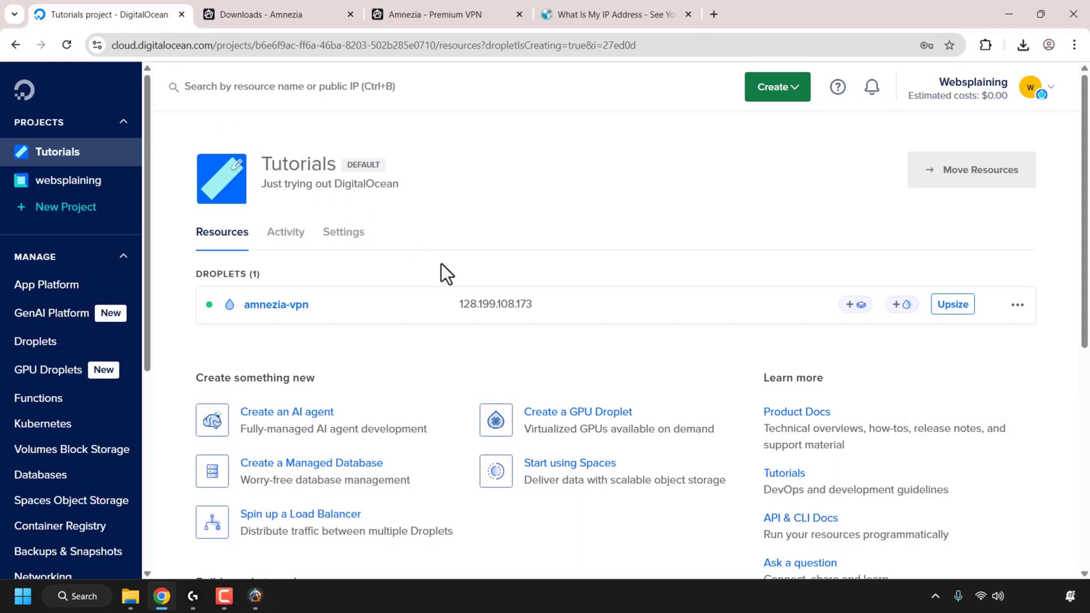
Step: Enter server IP 128.199.108.173, SSH username root and the root password, and continue
mouse_move(547, 307)
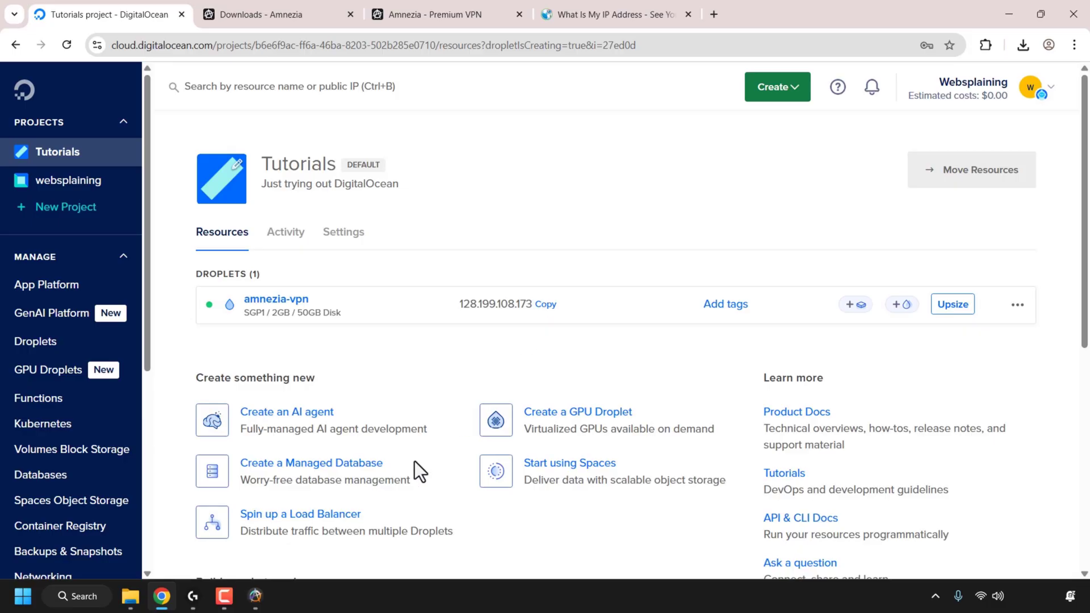
left_click(255, 597)
left_click(544, 164)
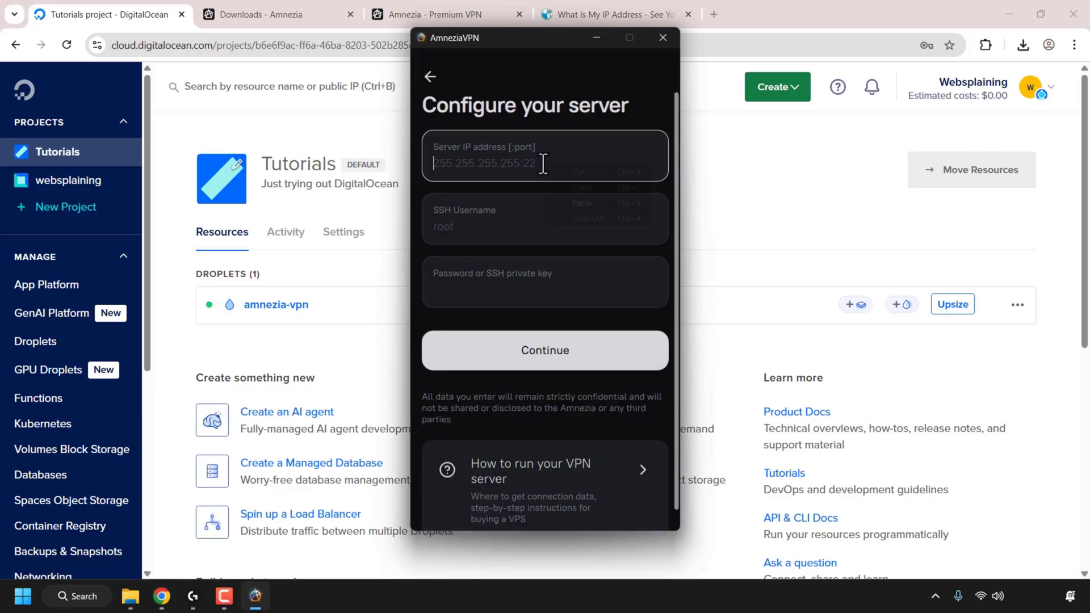
right_click(545, 164)
left_click(572, 205)
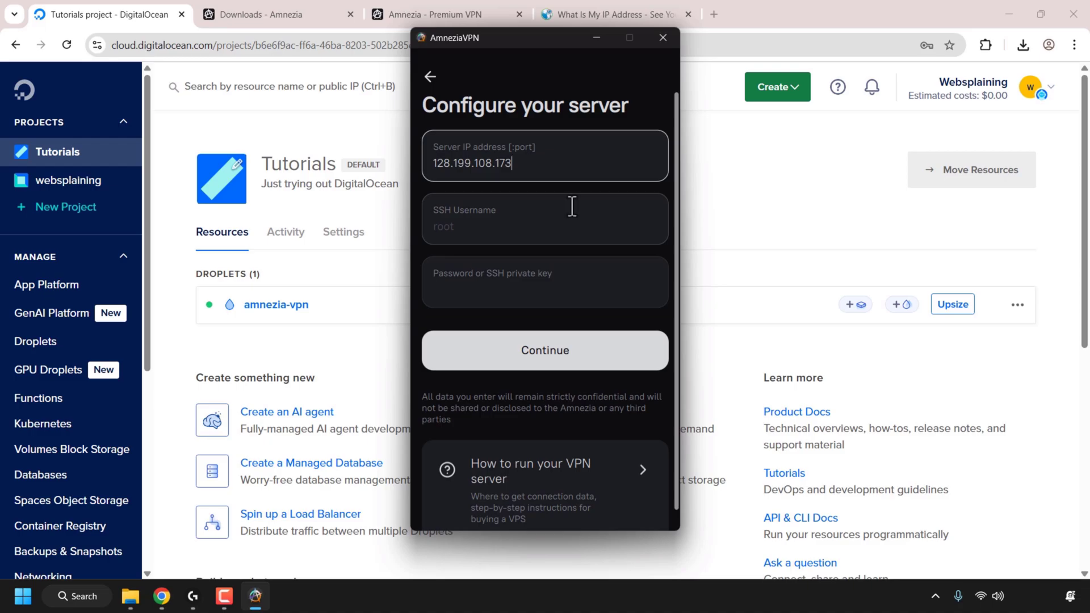
left_click(546, 230)
type("root")
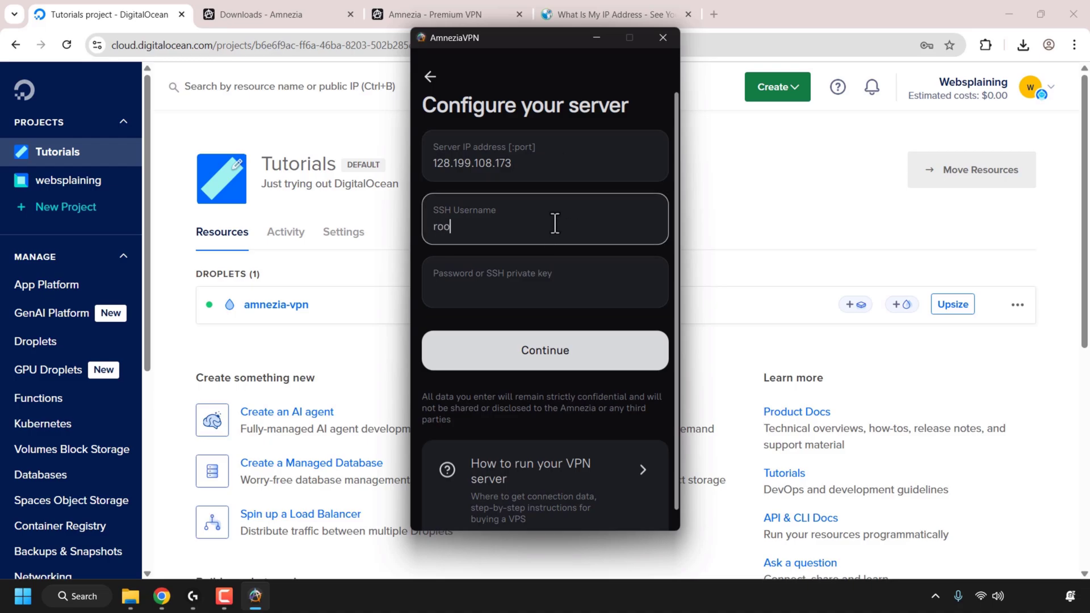
left_click(569, 292)
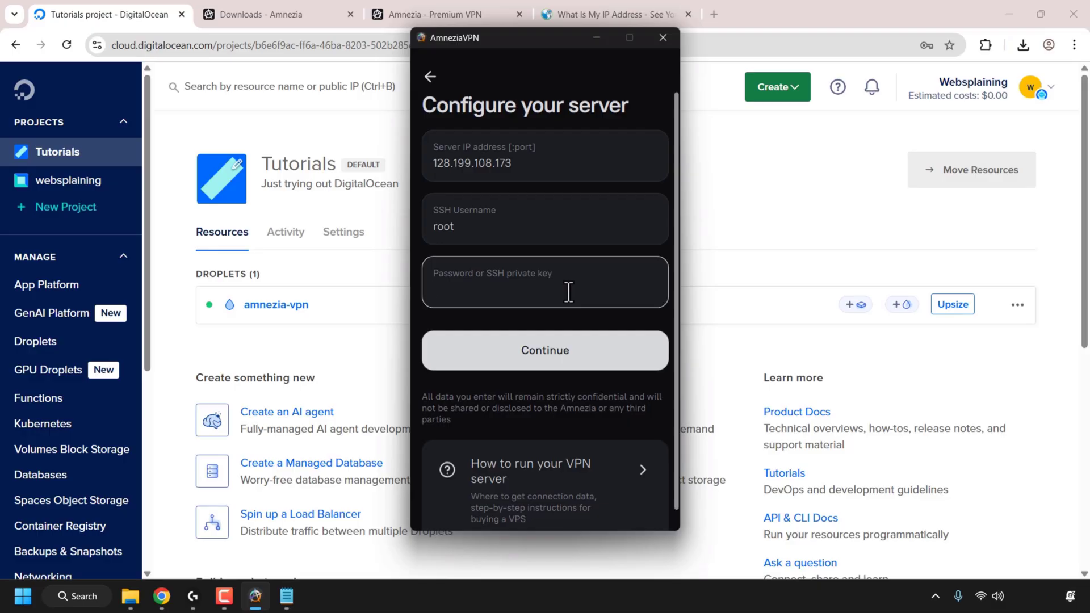
key("ctrl+v")
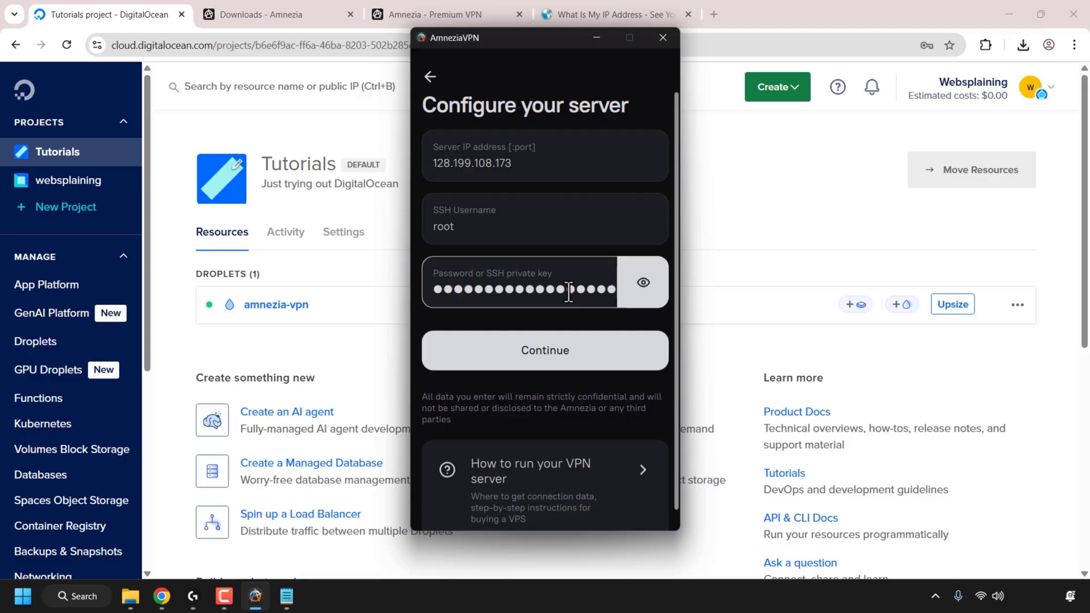
left_click(583, 353)
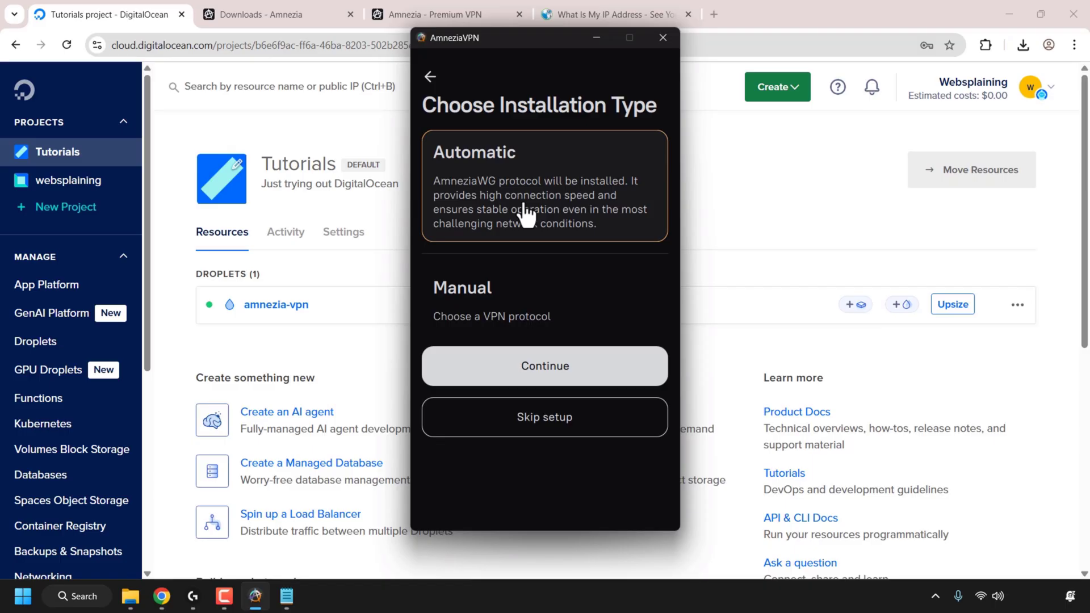
Step: Choose Manual installation and select the XRay protocol on port 443
left_click(537, 313)
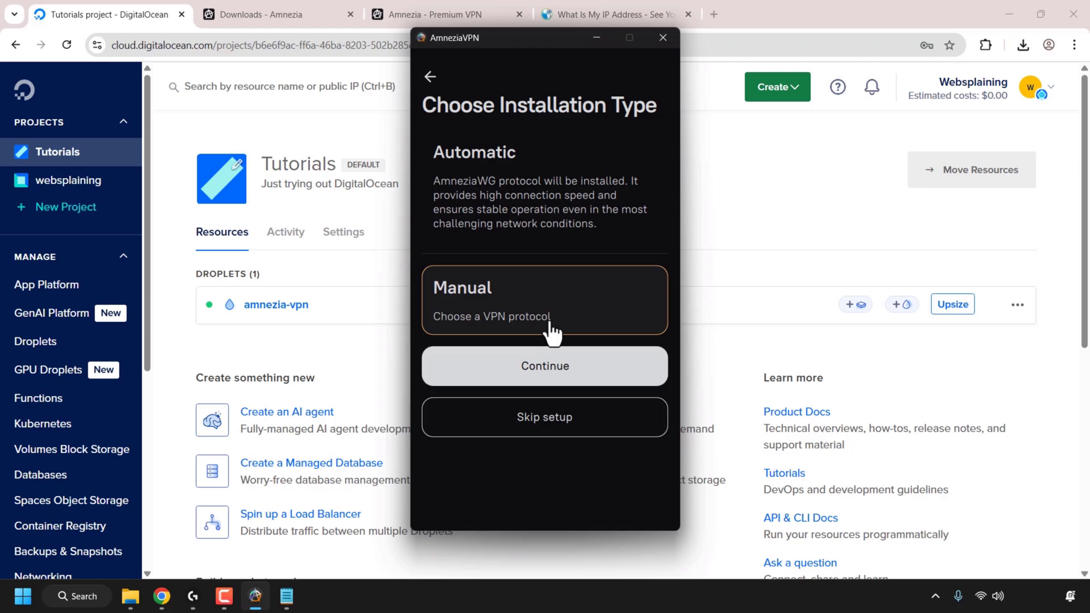
left_click(606, 378)
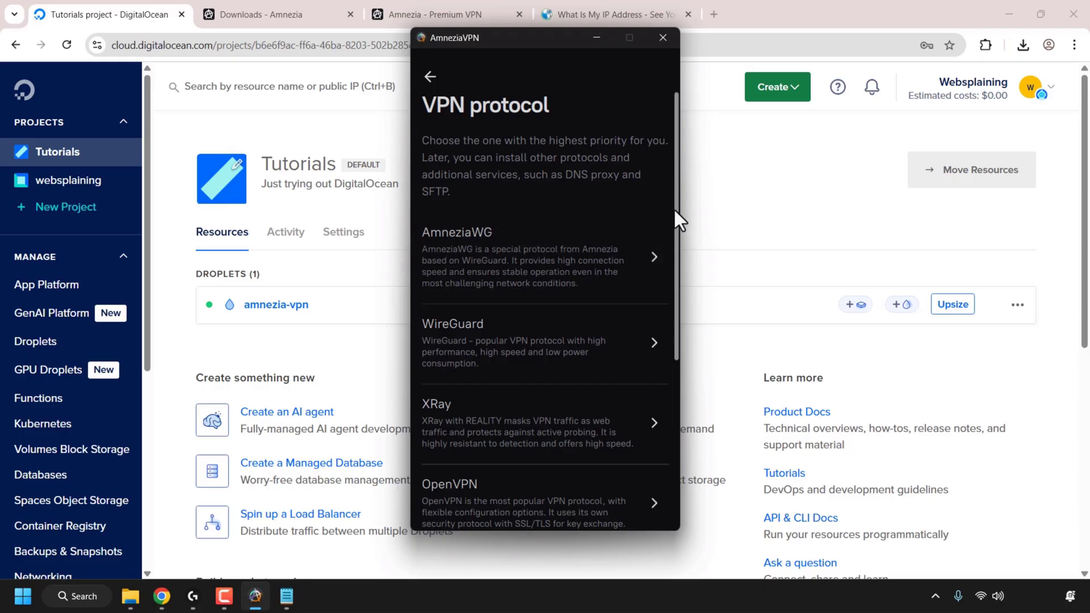
scroll(668, 284, "down", 5)
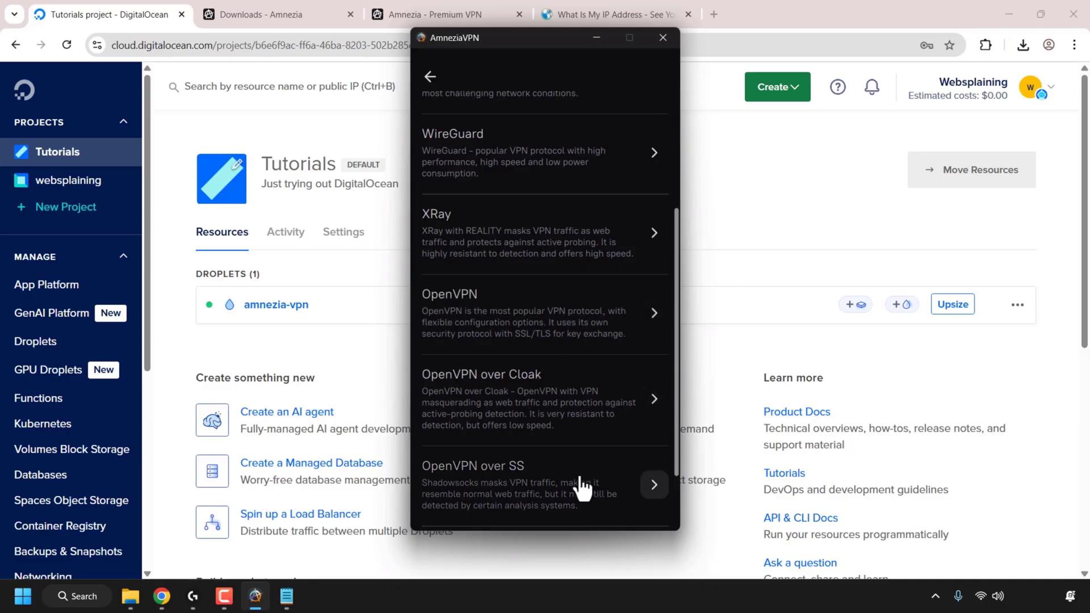
scroll(581, 479, "down", 2)
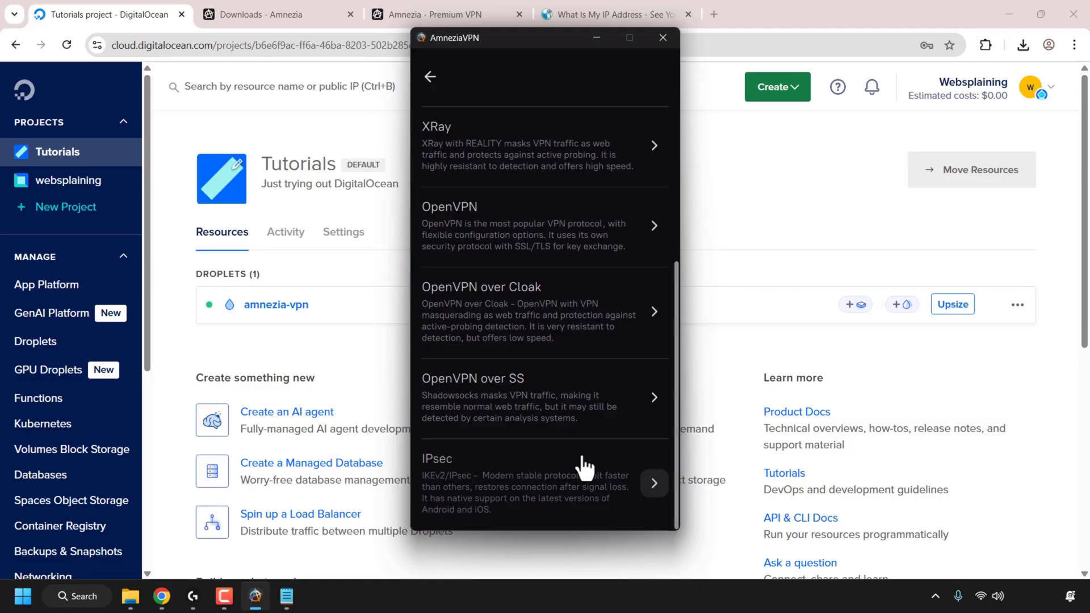
scroll(583, 464, "up", 3)
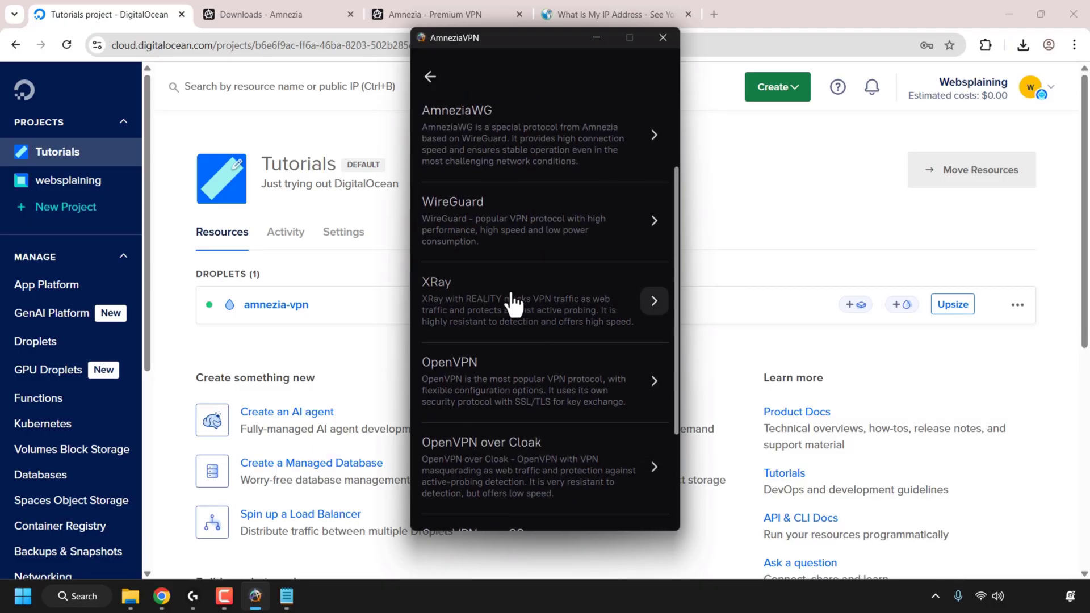
left_click(487, 298)
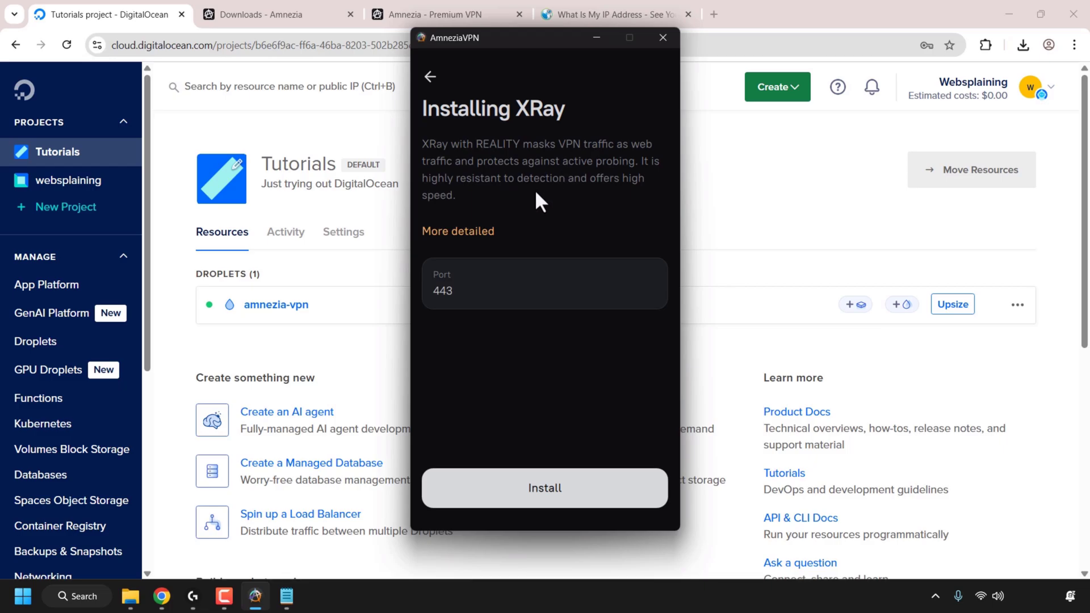
Step: Review the XRay details and install XRay on the server on port 443
left_click(477, 238)
scroll(484, 227, "down", 5)
left_click(584, 508)
left_click(494, 295)
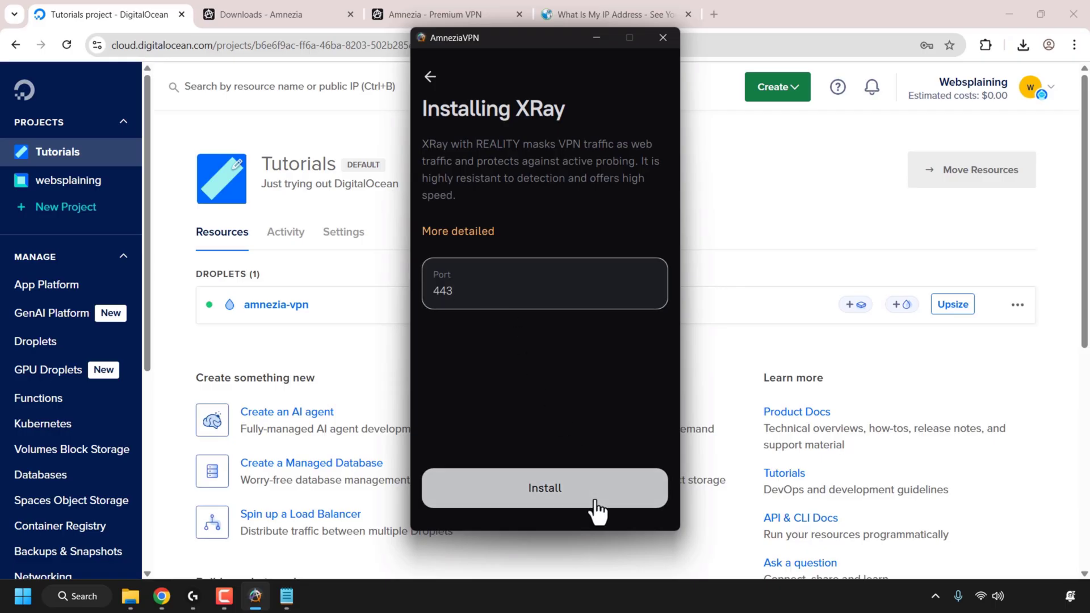
left_click(578, 490)
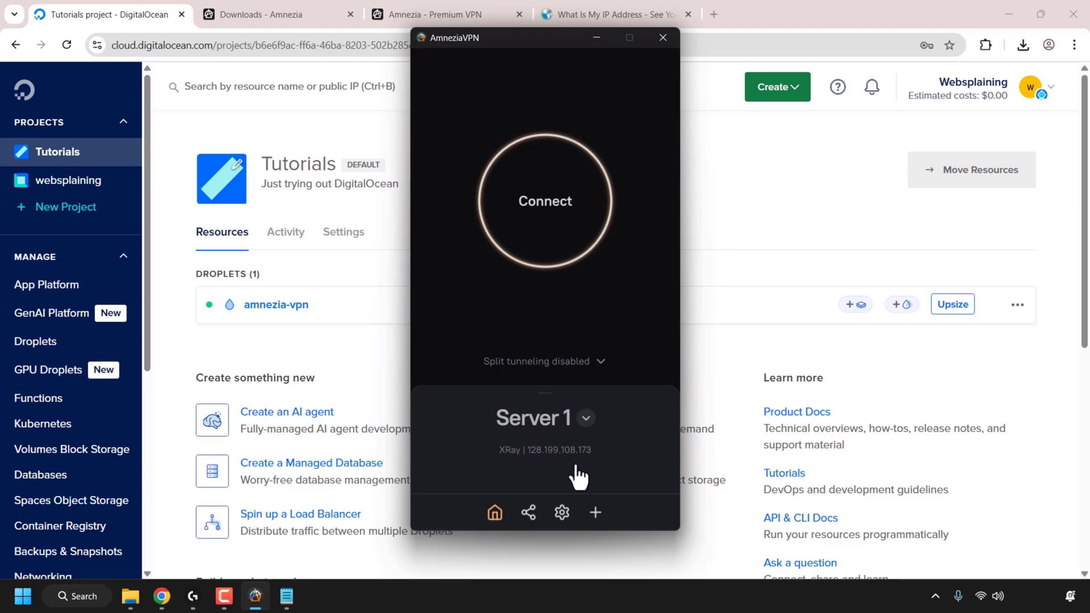
left_click_drag(532, 49, 676, 54)
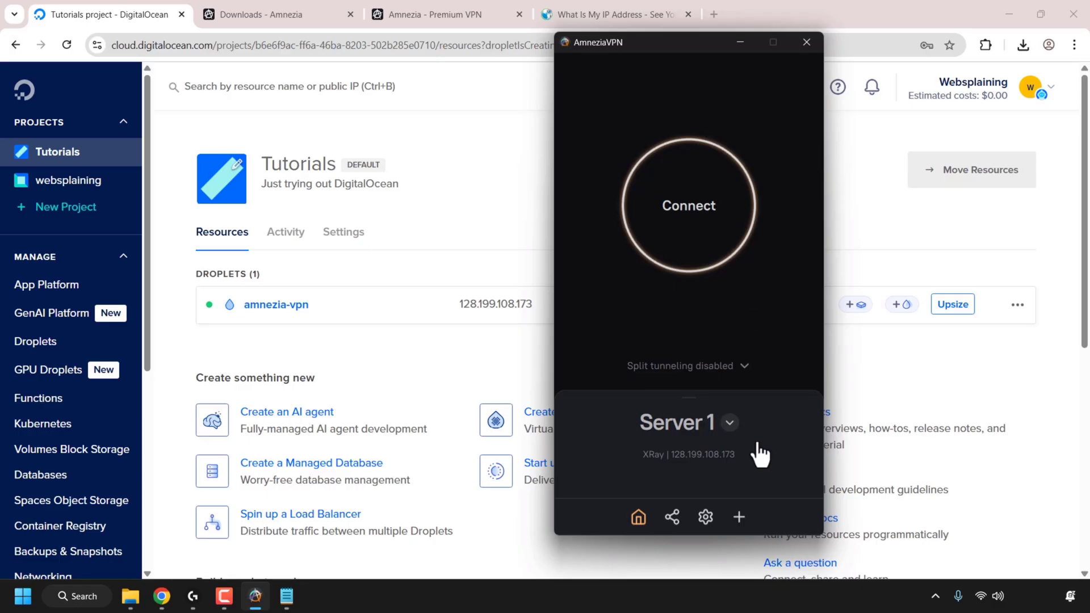
Step: In Server 1's settings, change its name to 'DigitalOcean Singapore' and save
left_click(729, 424)
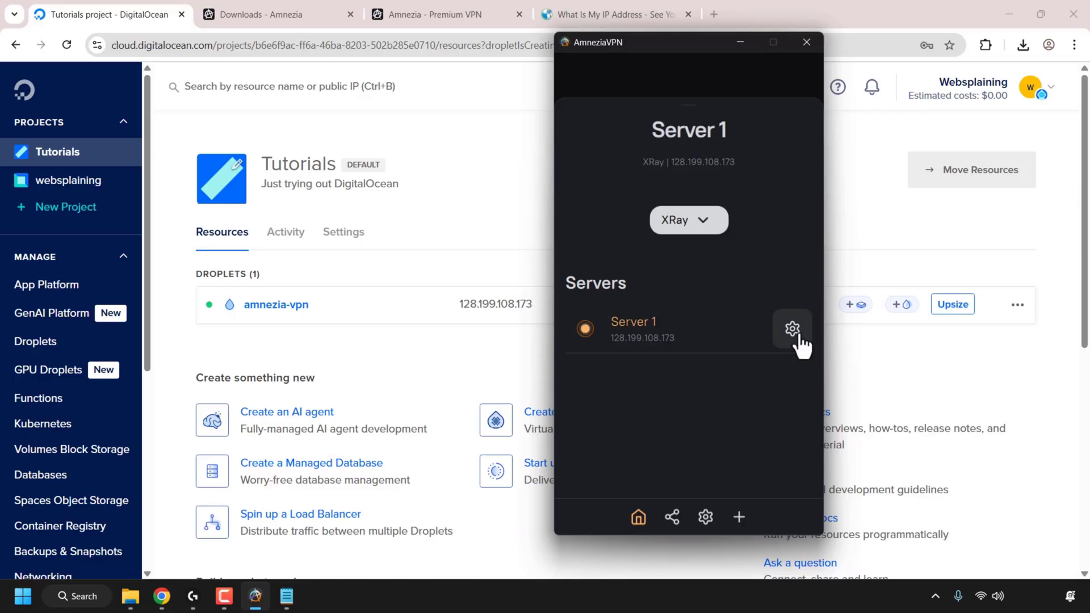
left_click(795, 333)
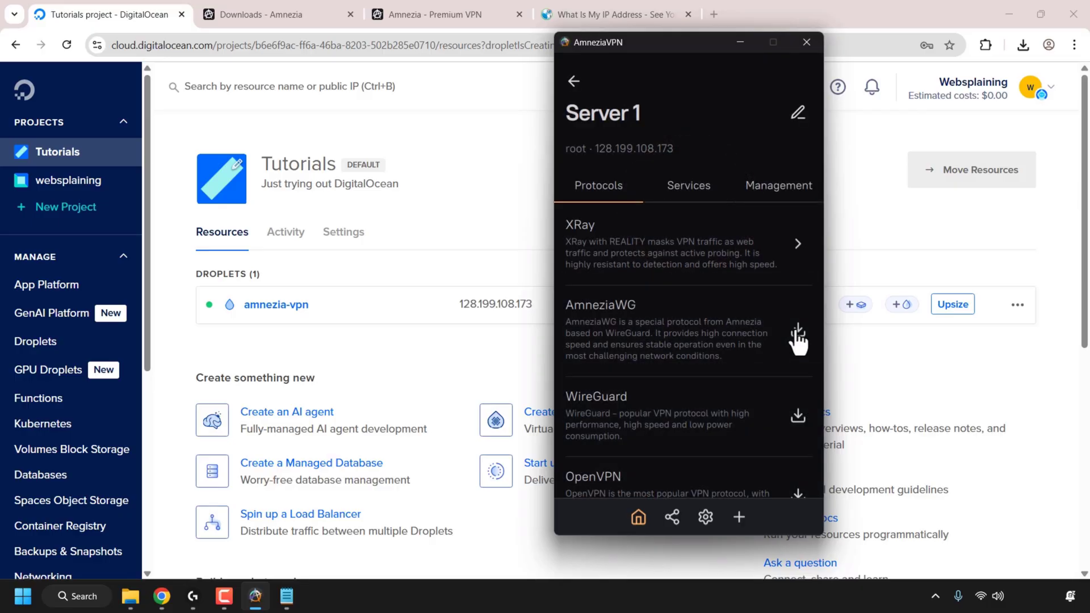
left_click(799, 113)
left_click(673, 393)
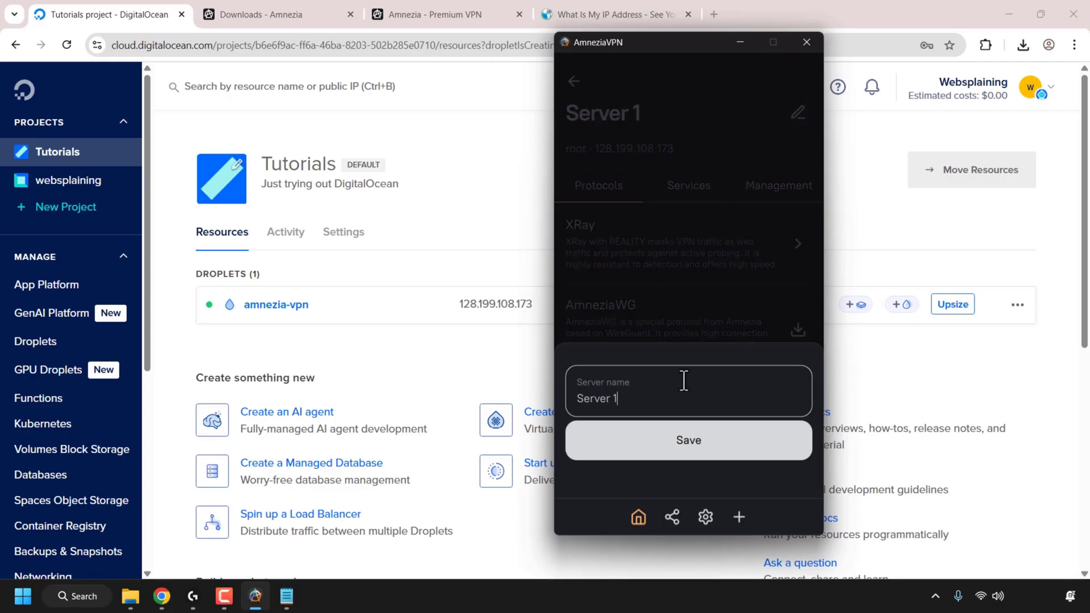
key("BackSpace")
key("BackSpace")
key("BackSpace")
key("BackSpace")
key("BackSpace")
key("BackSpace")
key("BackSpace")
key("BackSpace")
key("Caps_Lock")
type("Di")
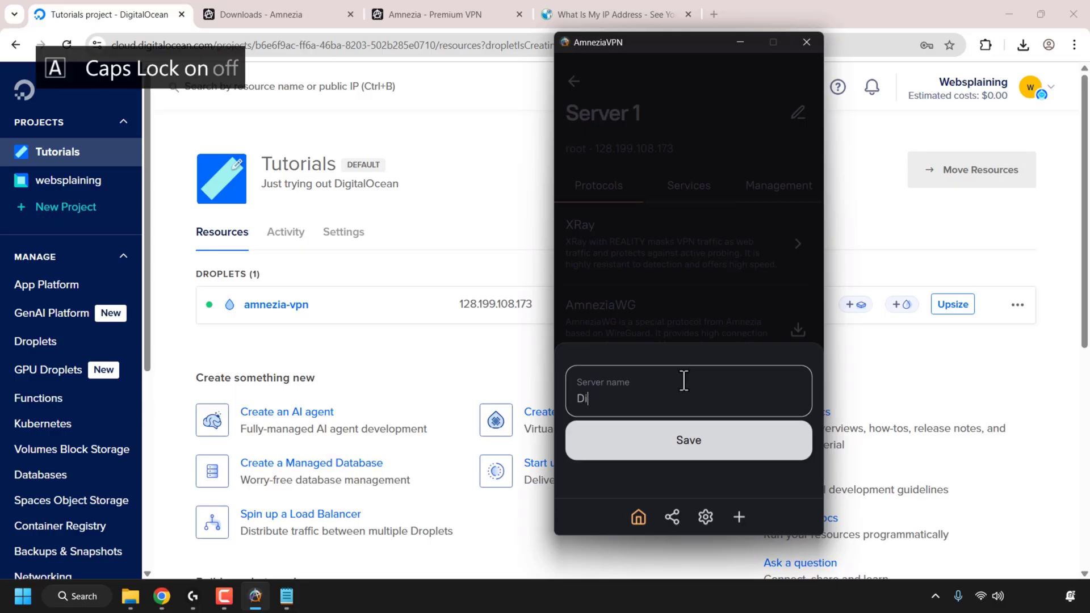
type("gitalOcean ")
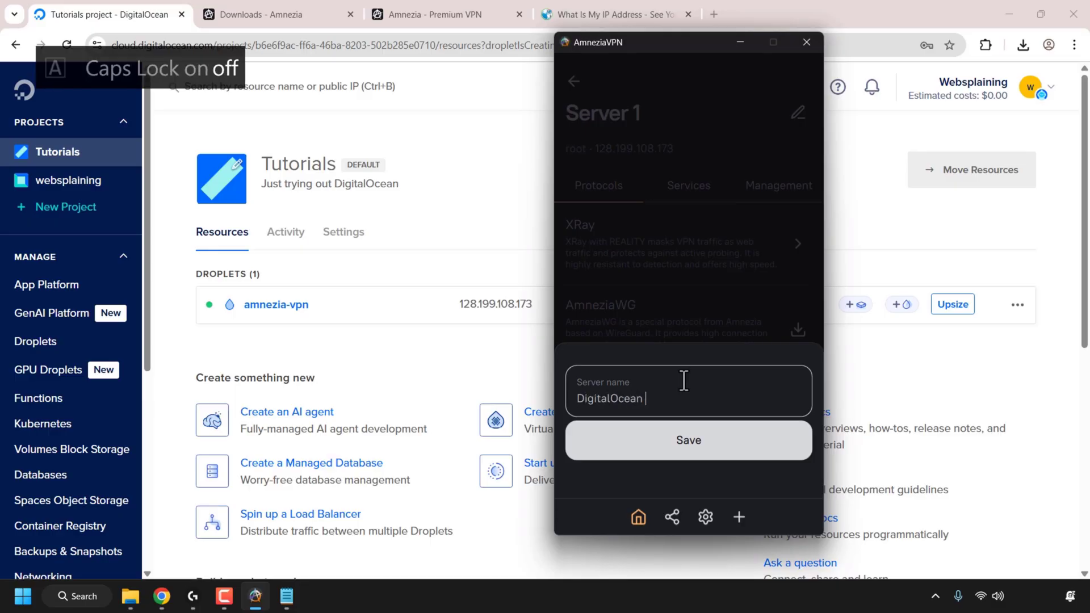
type("Singapore")
left_click(720, 447)
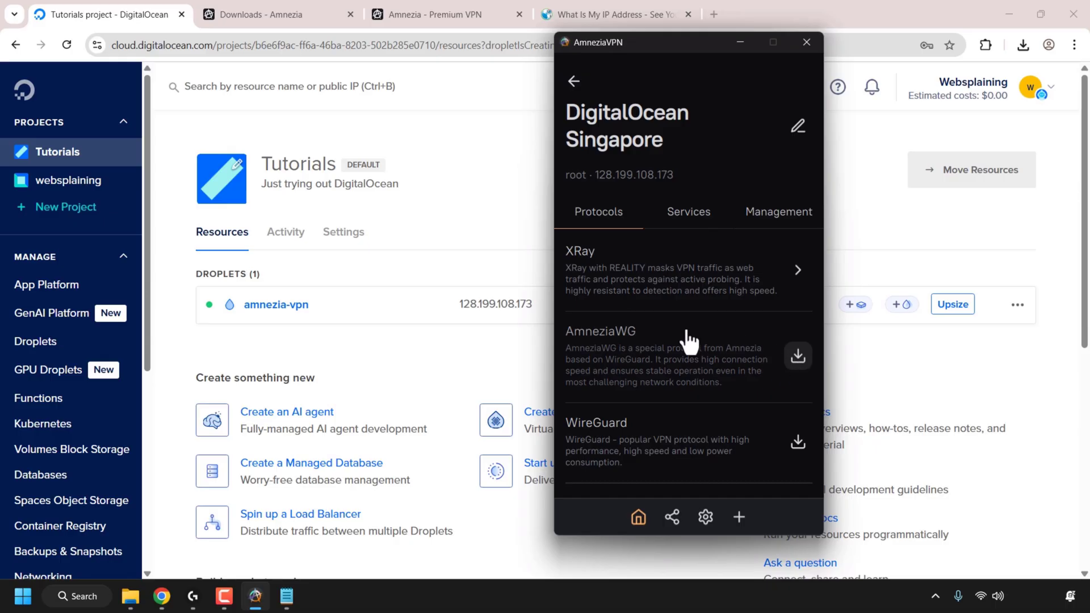
Step: Browse the server's Services and Management tabs, then go to the app's Settings page
left_click(695, 219)
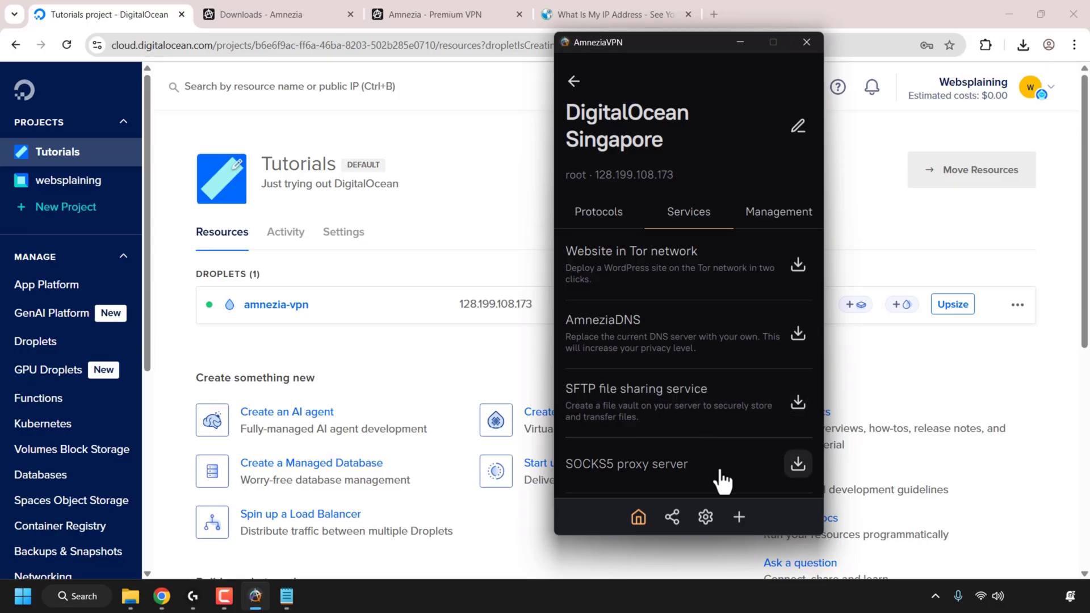
left_click(779, 219)
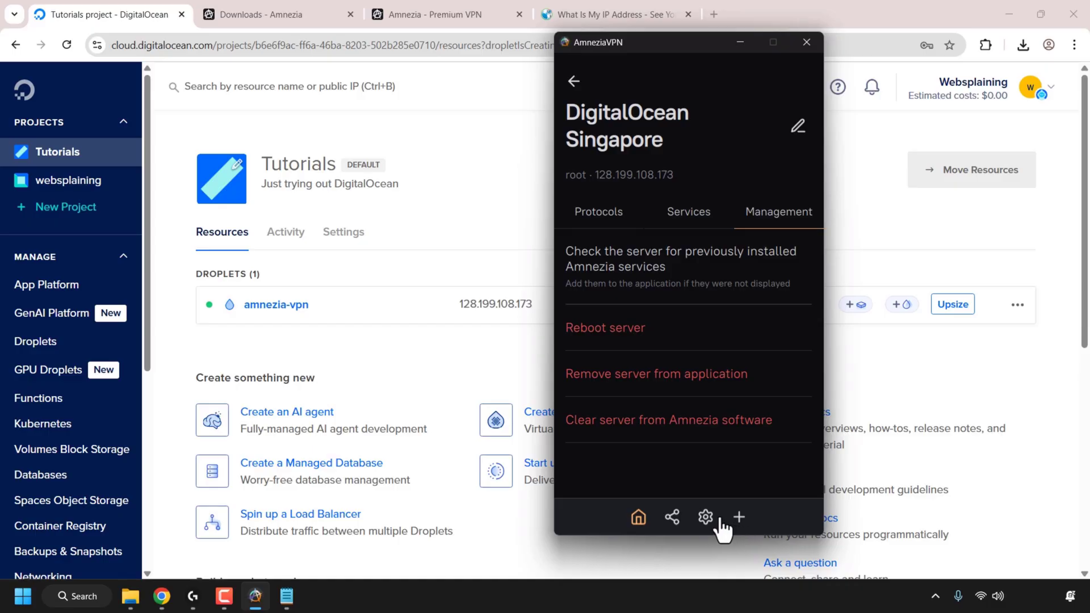
left_click(706, 518)
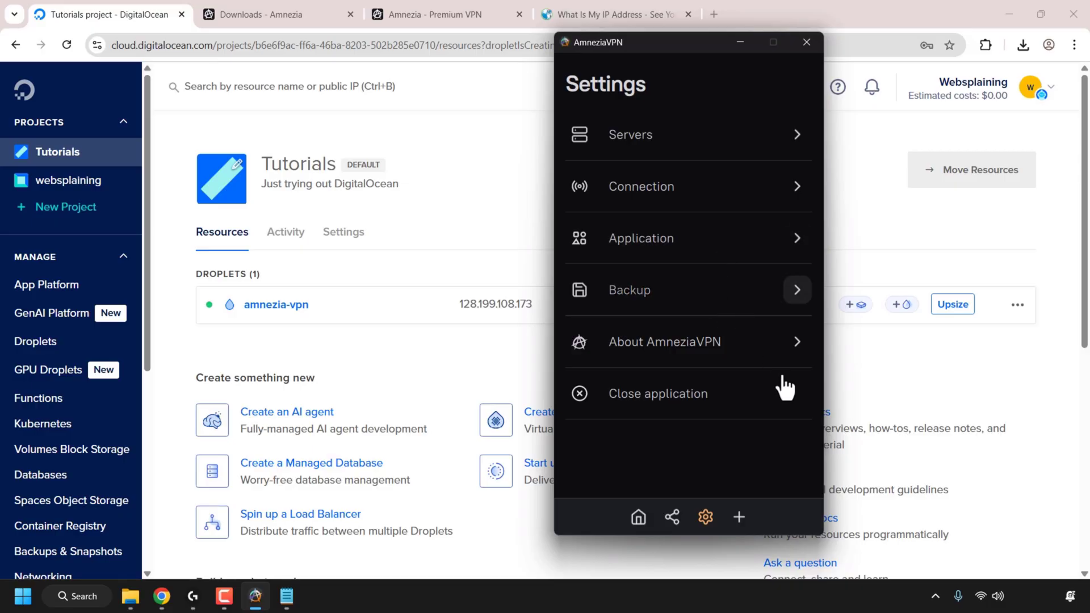
Step: Start sharing VPN access and replace 'New client' with the client's user name
left_click(672, 518)
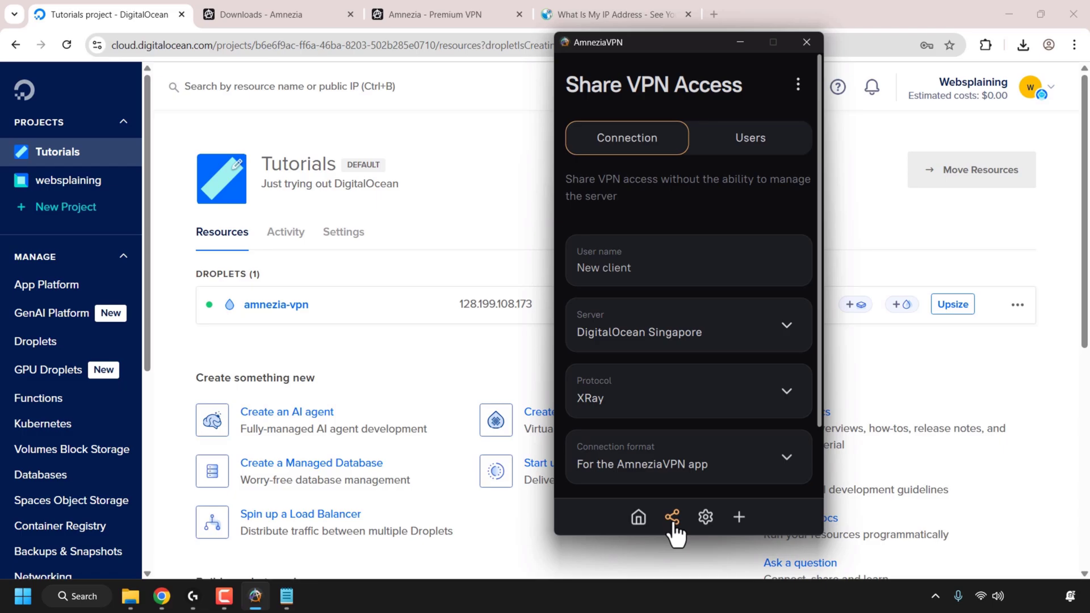
left_click(674, 270)
key("BackSpace")
key("BackSpace")
key("BackSpace")
key("BackSpace")
key("BackSpace")
key("BackSpace")
key("BackSpace")
key("BackSpace")
key("BackSpace")
key("BackSpace")
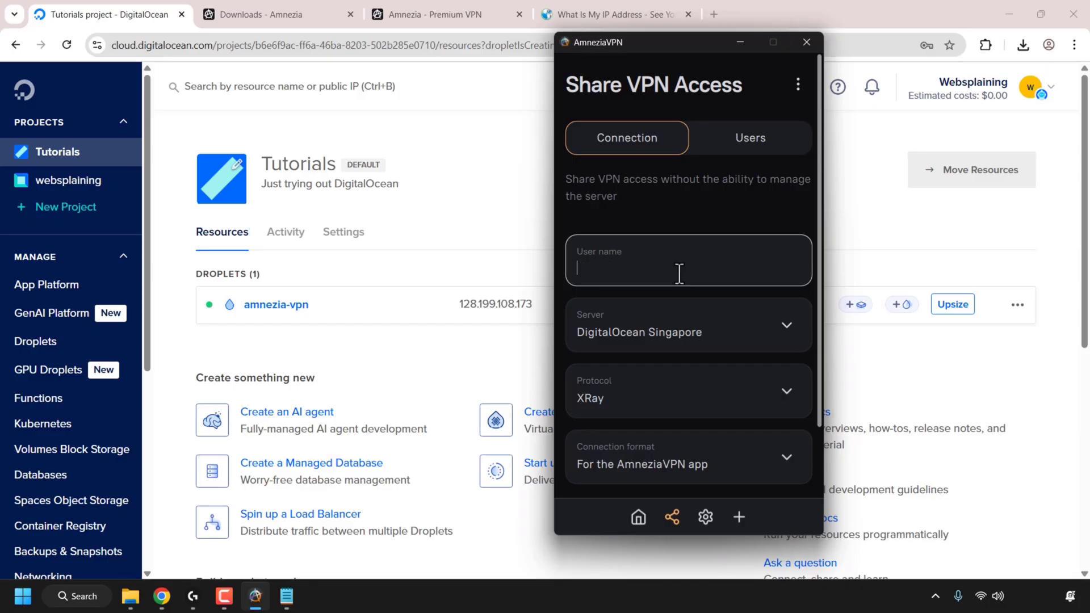
type("John")
Step: Choose the 'For the AmneziaVPN app' format for XRay and generate the shareable connection
scroll(786, 404, "down", 2)
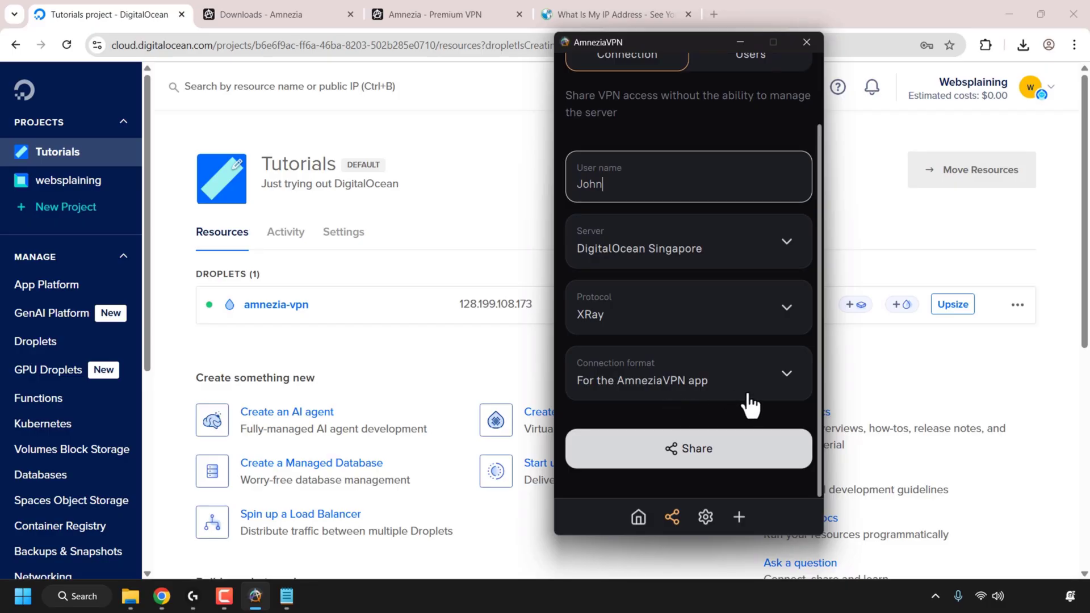
left_click(783, 382)
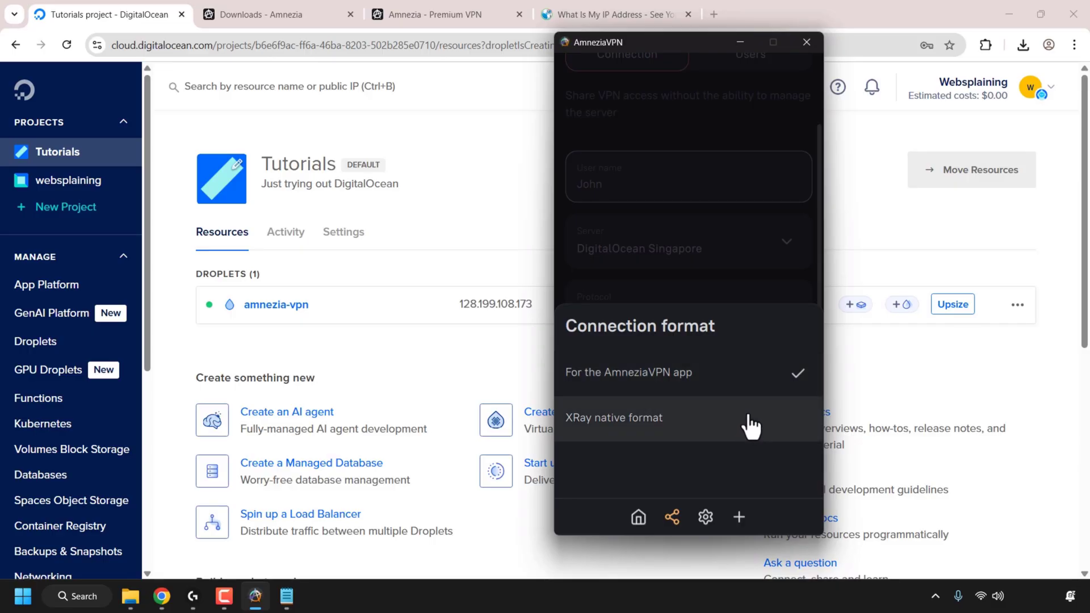
left_click(748, 390)
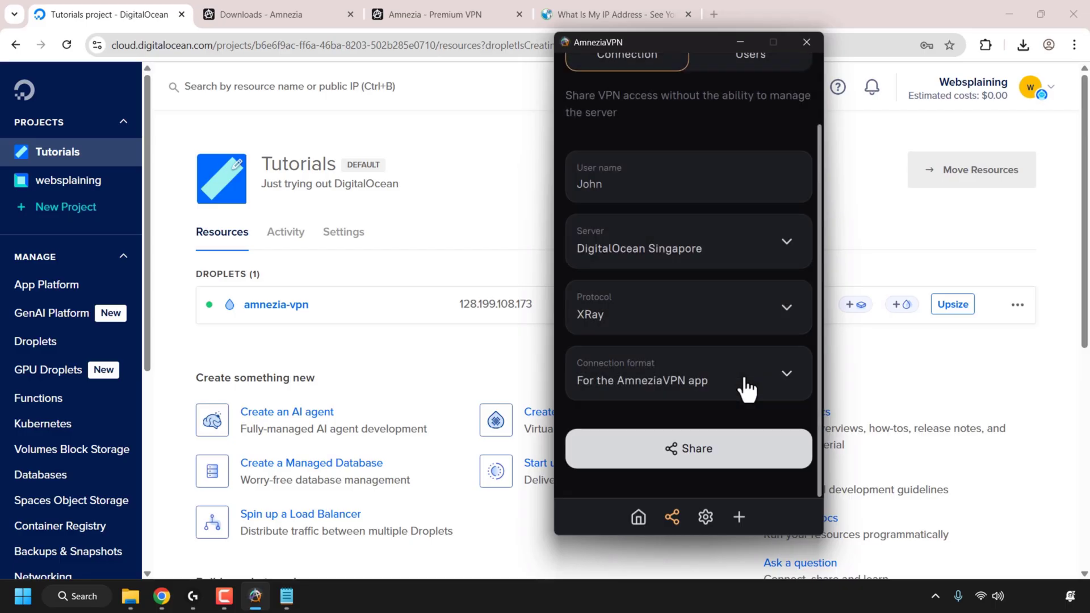
left_click(733, 457)
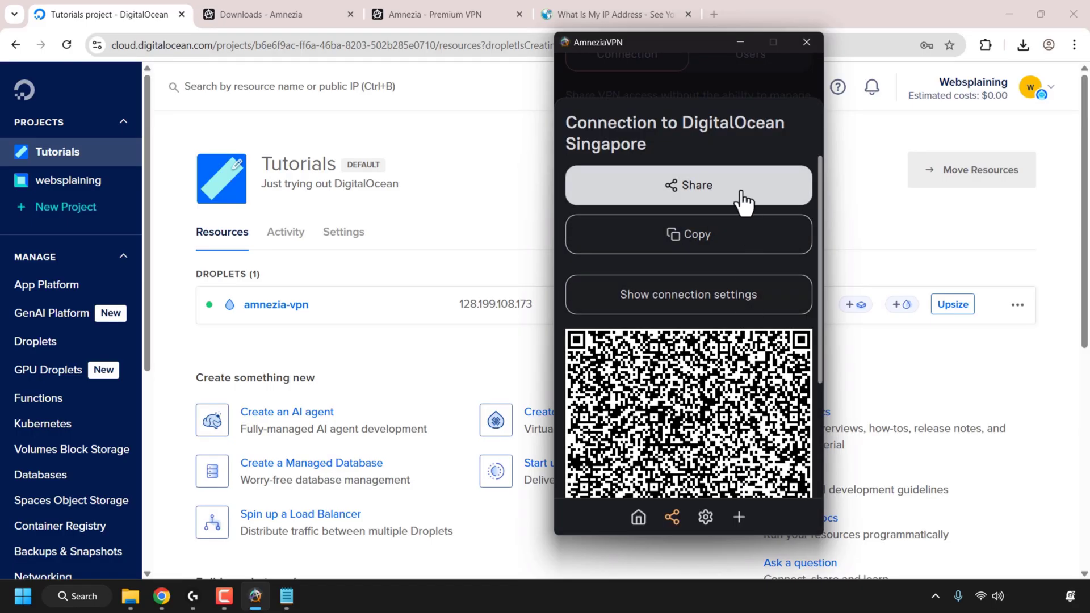
Step: Cancel saving the config as a file and copy the connection key
left_click(737, 196)
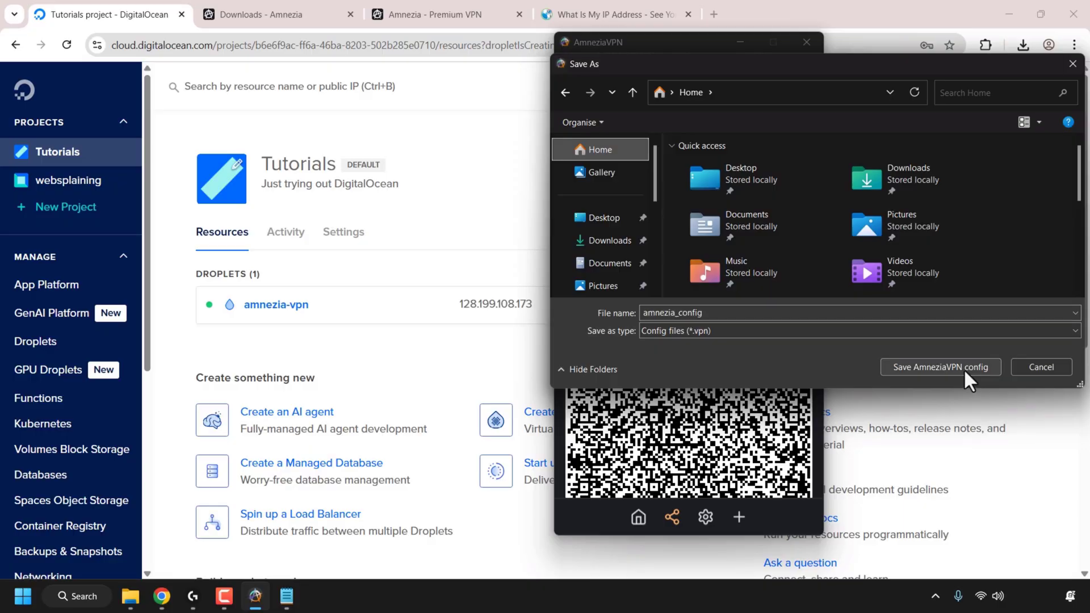
left_click(1060, 372)
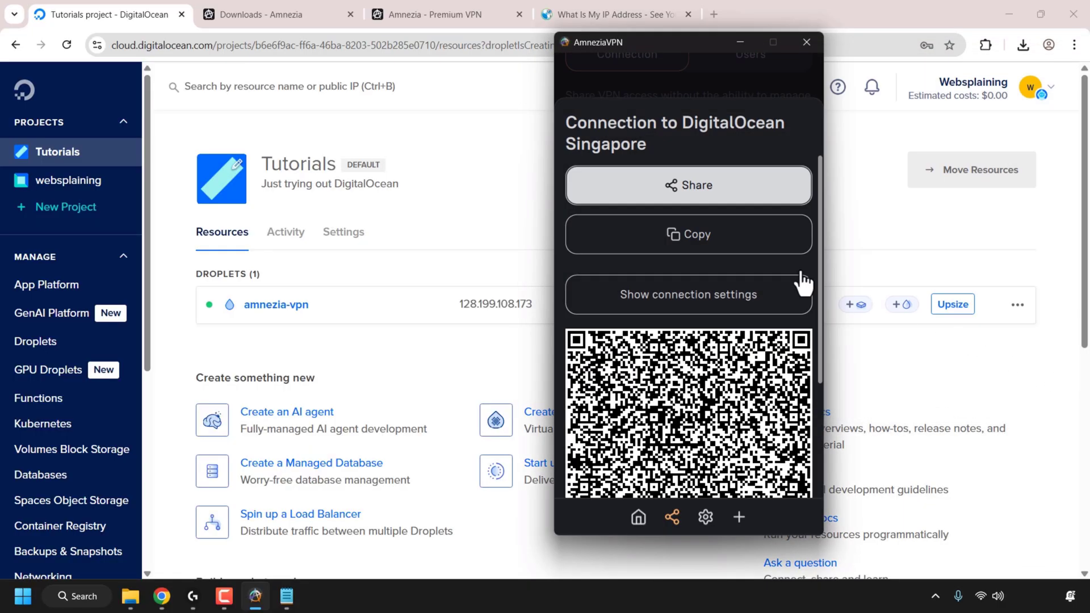
left_click(710, 249)
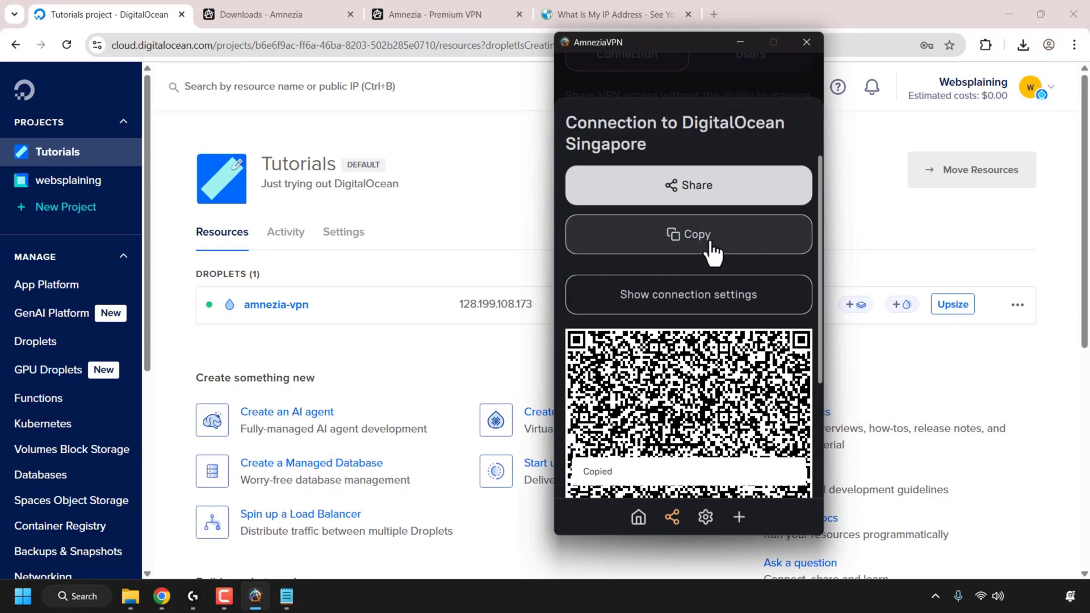
Step: Review the raw vpn:// connection text, then return to view the QR code
left_click(735, 305)
scroll(750, 294, "down", 1)
scroll(750, 294, "up", 1)
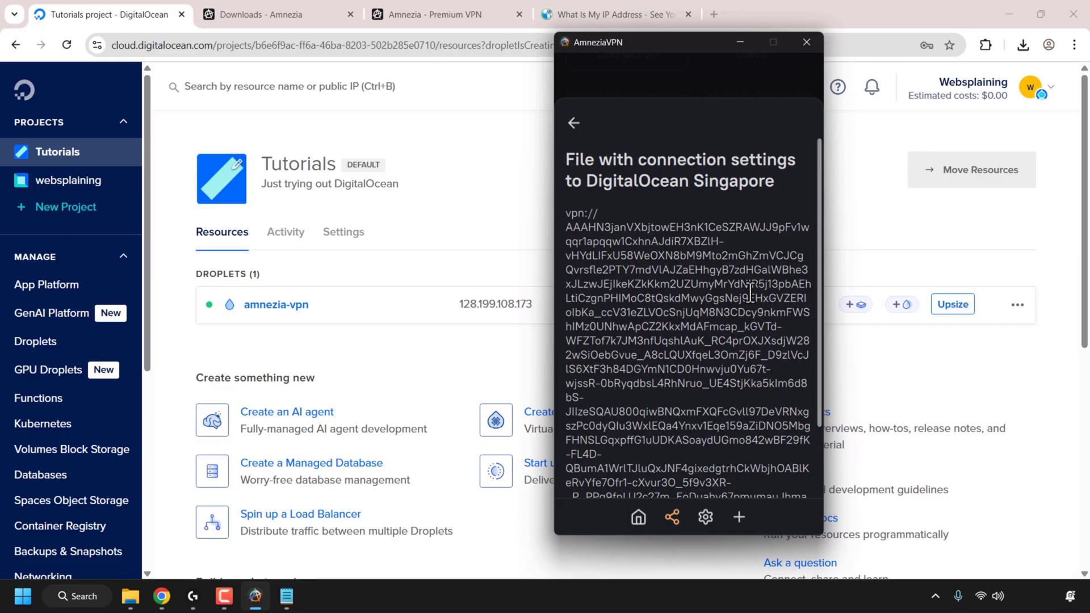
left_click(575, 124)
scroll(710, 281, "down", 1)
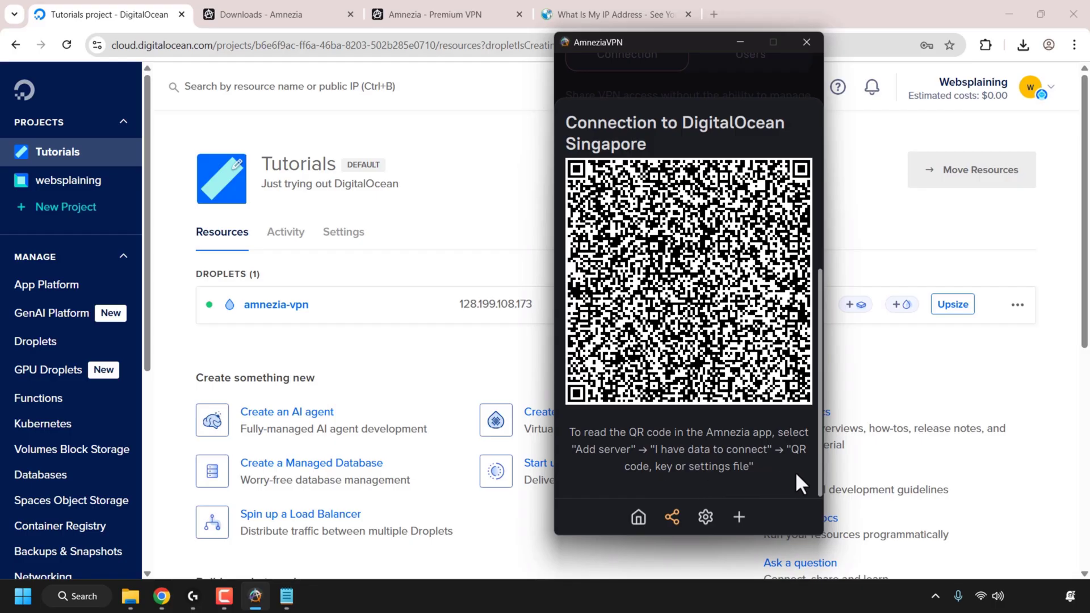
scroll(778, 476, "up", 3)
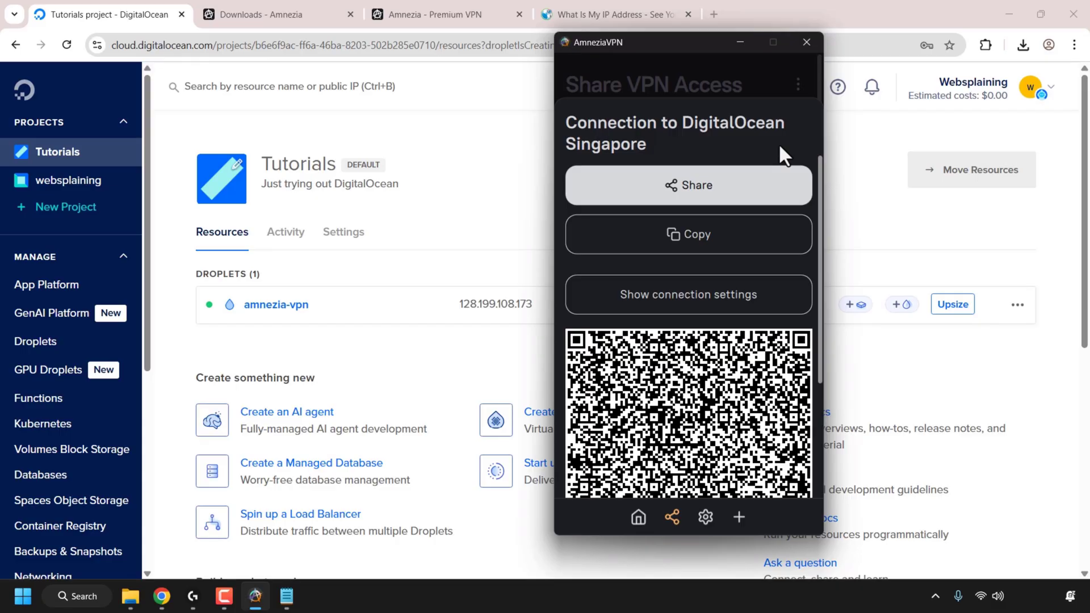
Step: Back on the home screen, leave split tunneling disabled and connect to DigitalOcean Singapore via XRay
left_click(639, 518)
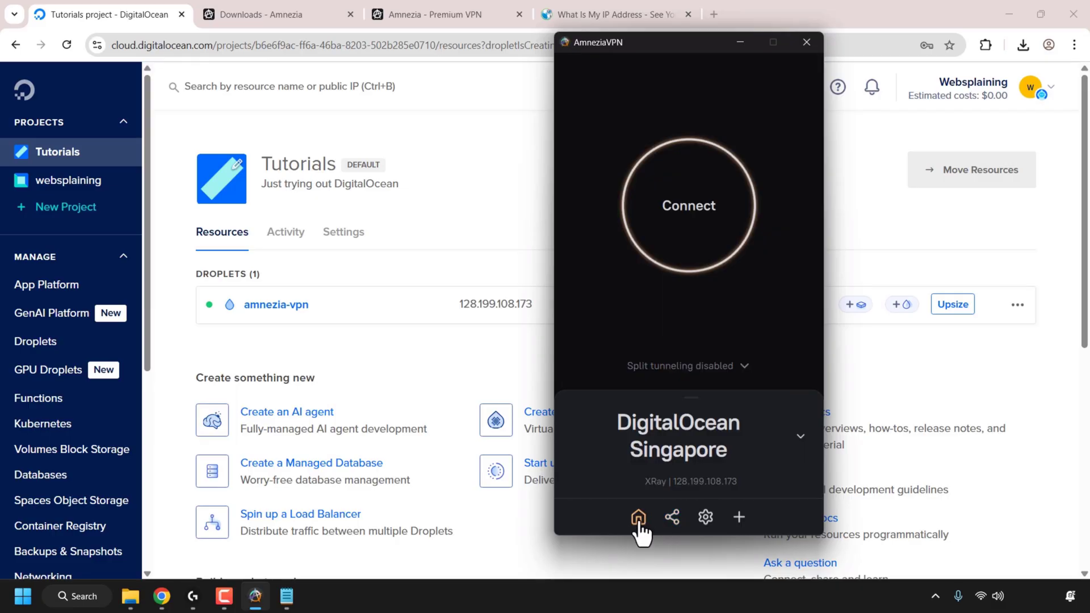
left_click(745, 367)
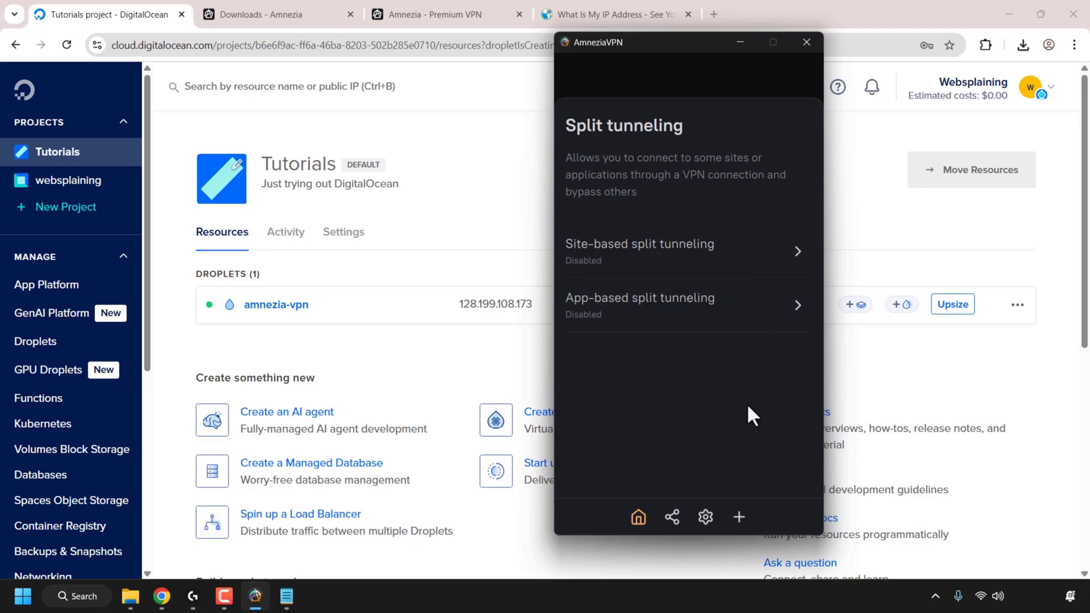
left_click(639, 518)
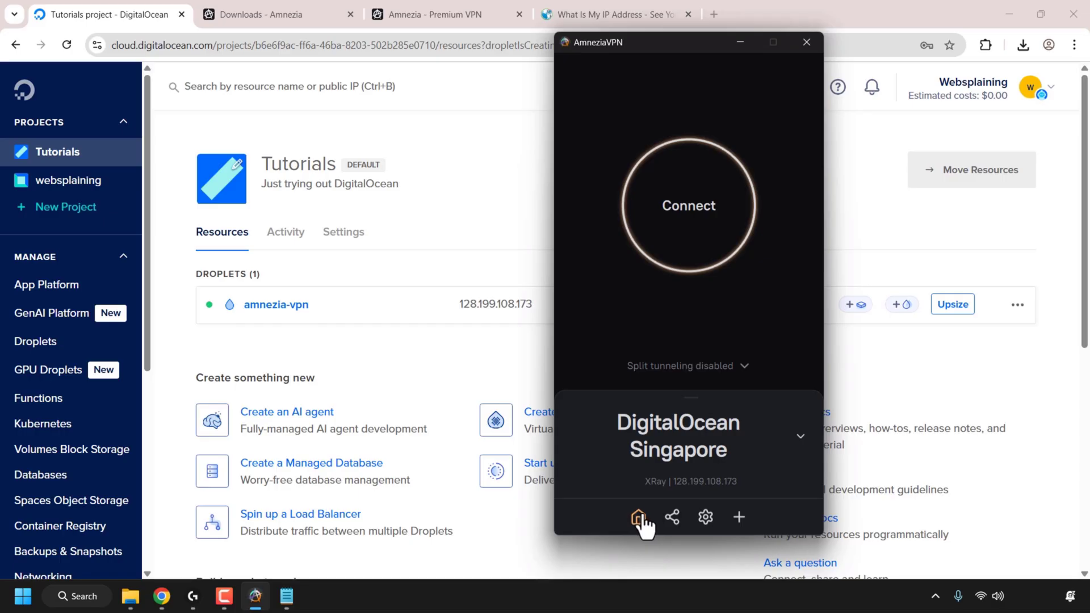
left_click(698, 240)
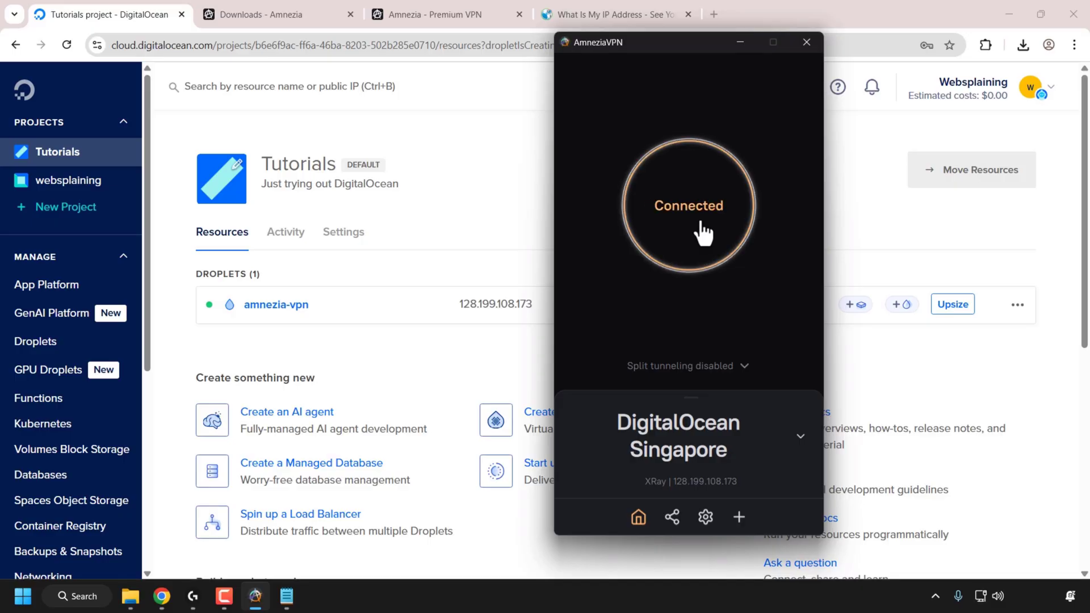
Step: Reload the What Is My IP Address page to confirm 128.199.108.173 in Singapore
left_click(738, 44)
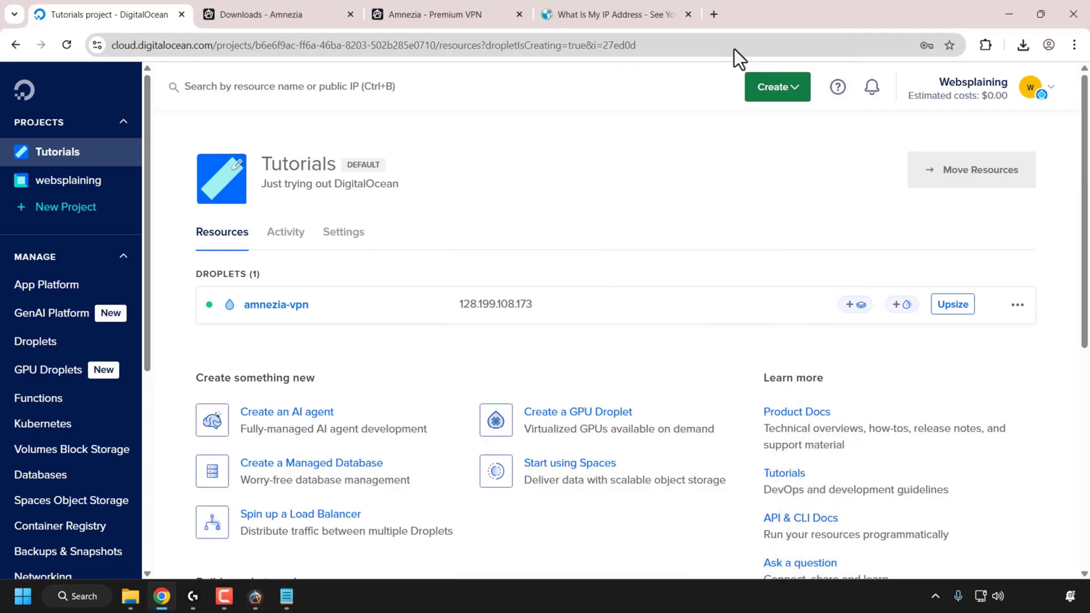
left_click(641, 15)
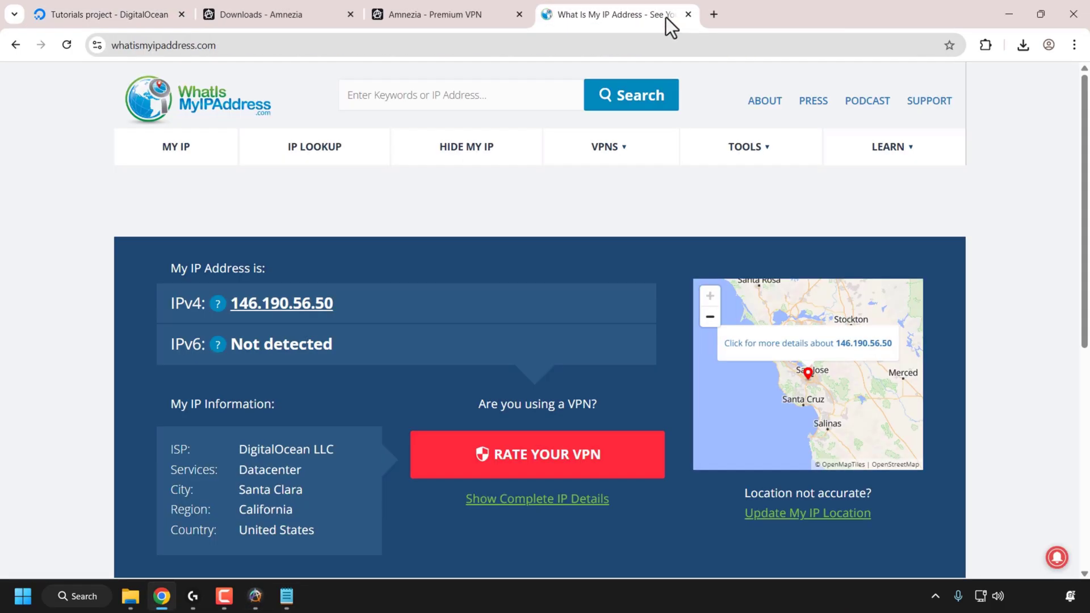
left_click(285, 45)
left_click(135, 46)
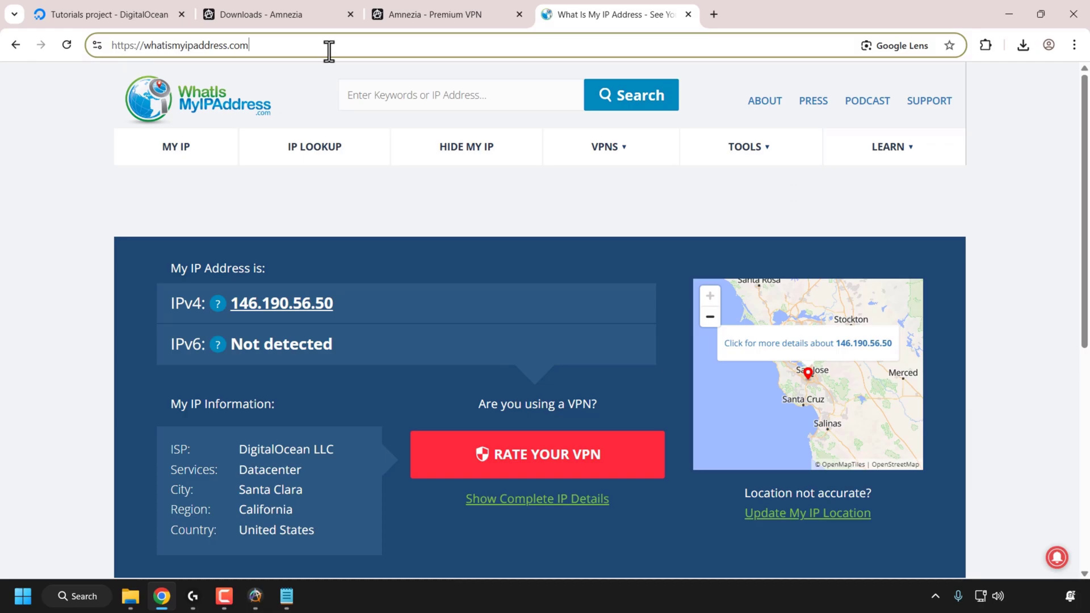
key("Return")
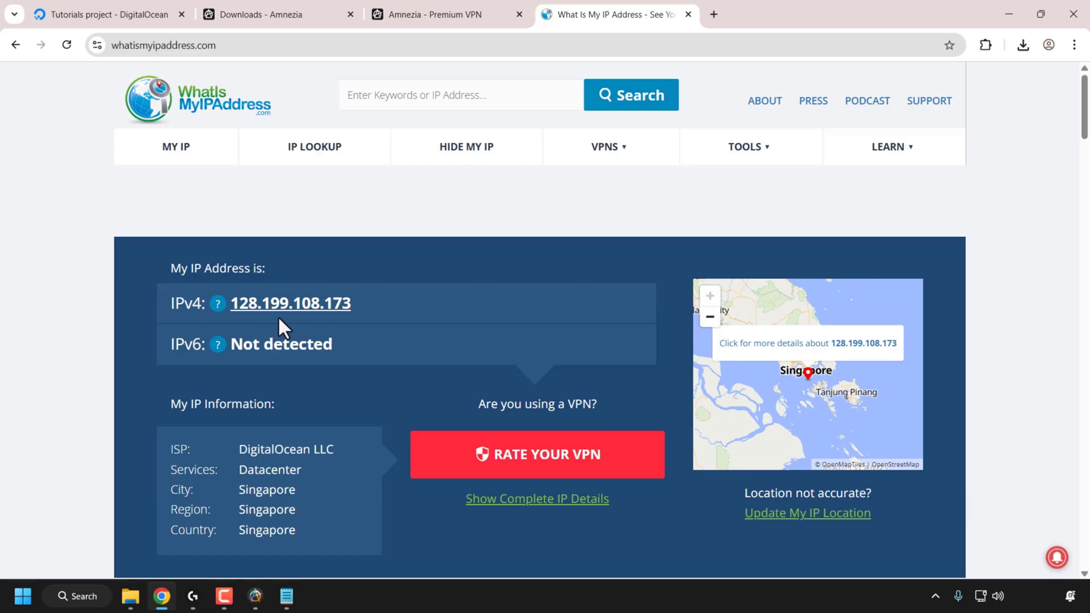
left_click(255, 596)
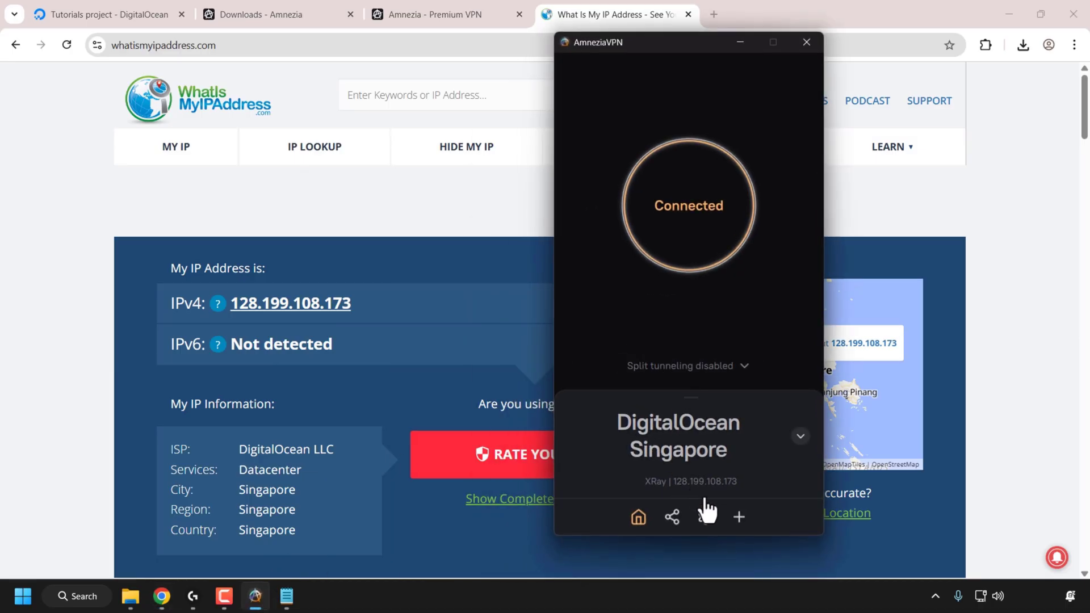
left_click(740, 43)
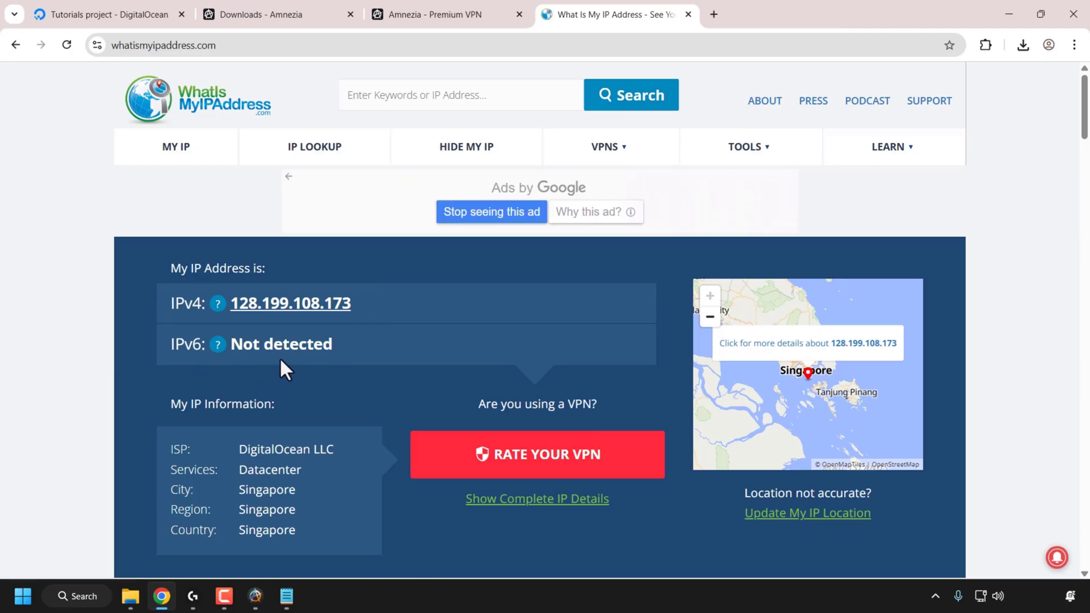